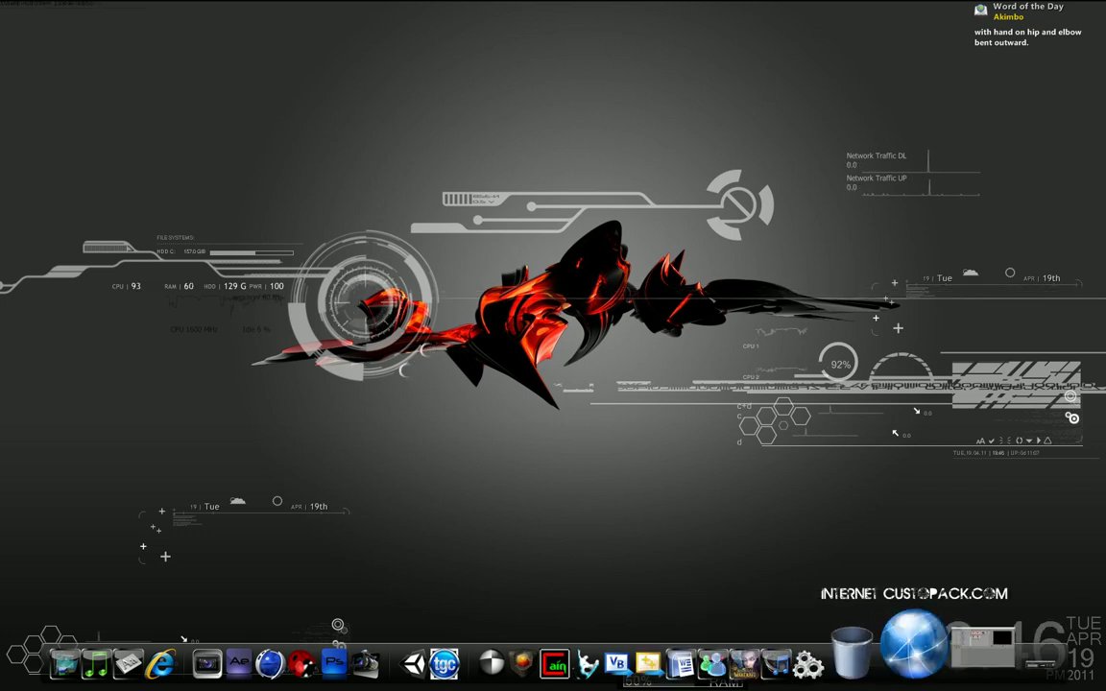
# Bring the Vegas Pro window back up full screen and look through its menus.
pyautogui.click(956, 643)
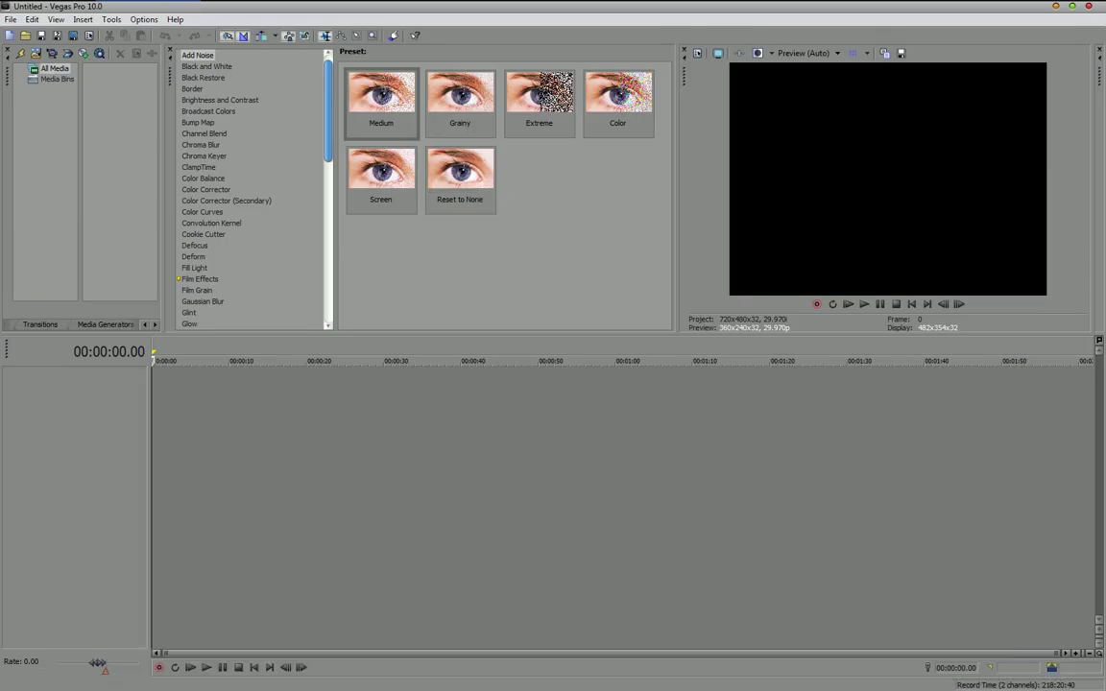
pyautogui.click(111, 19)
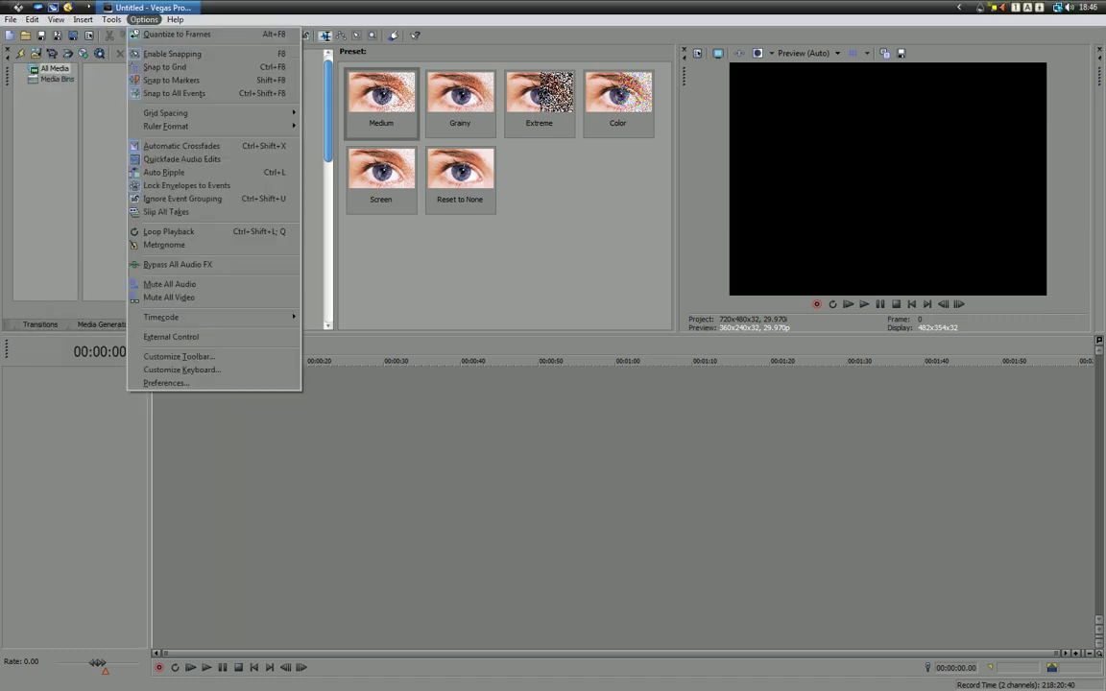
pyautogui.click(144, 19)
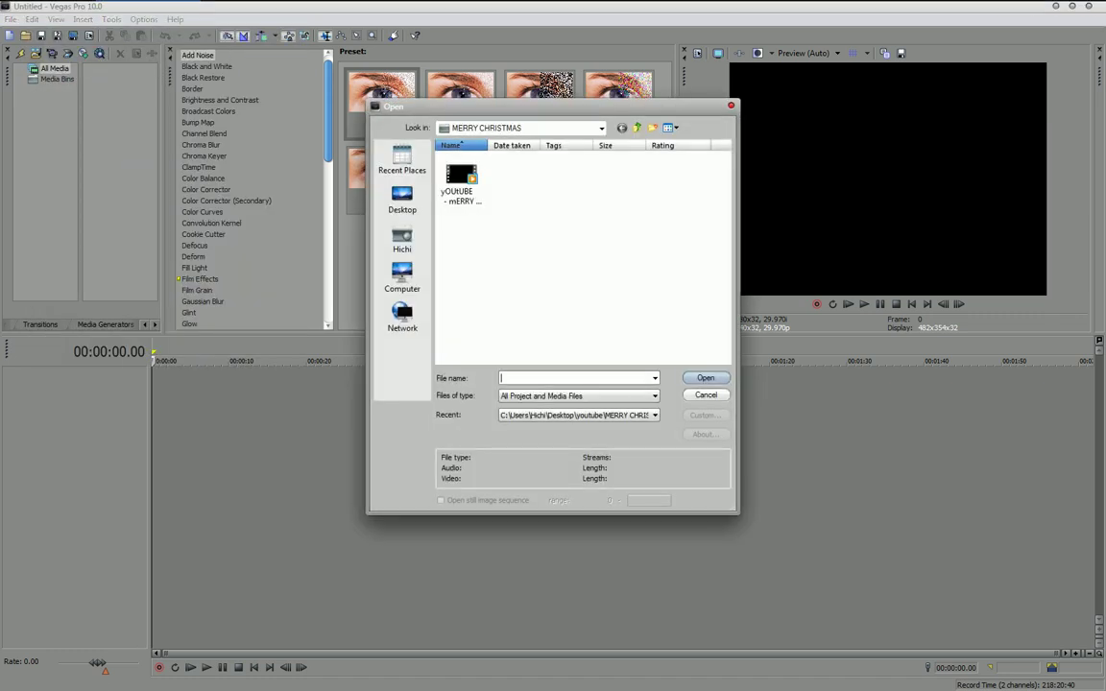
# In the Open dialog, go up to the youtube folder and browse its intro media files.
pyautogui.press('BackSpace')
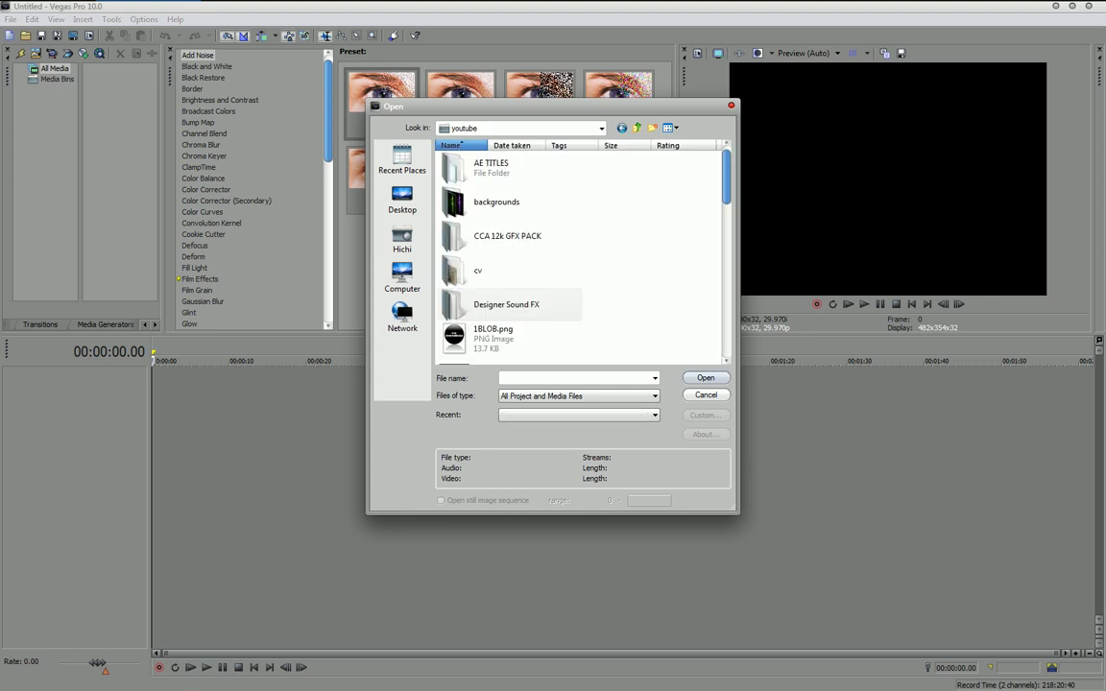
pyautogui.write('i')
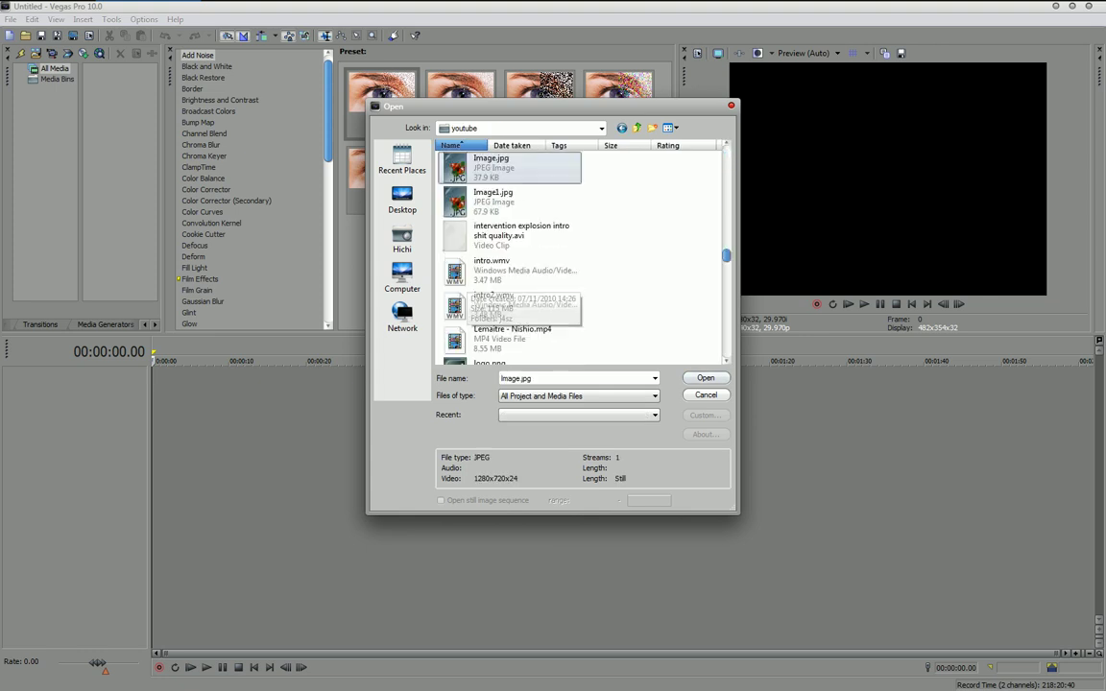
pyautogui.press('Down')
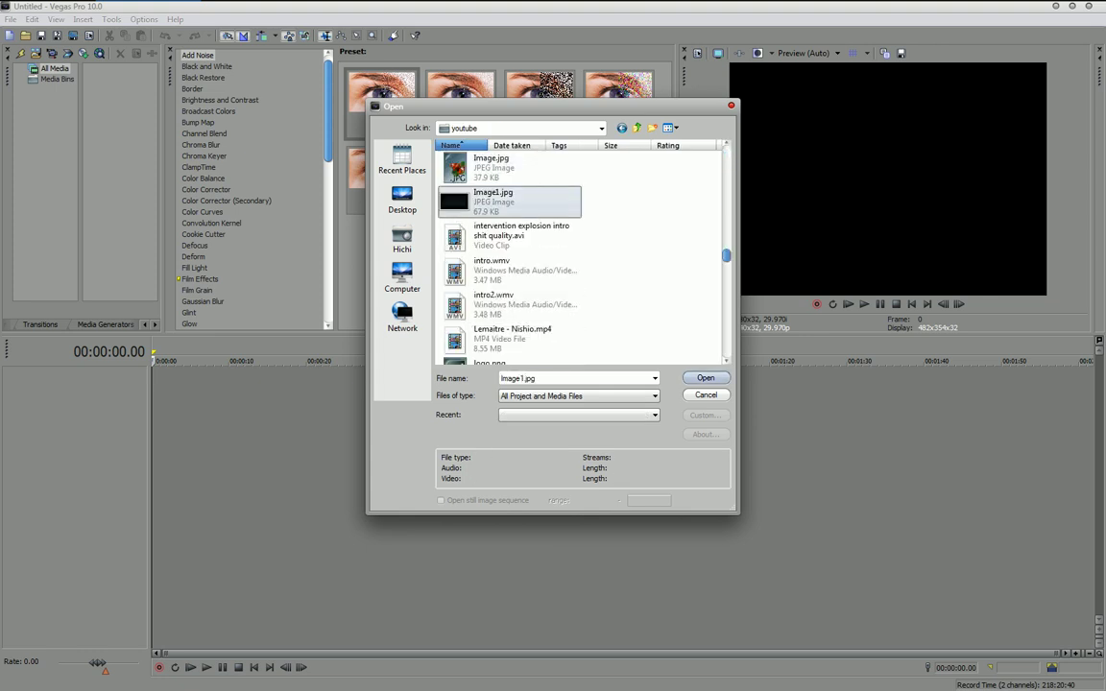
pyautogui.press('Down')
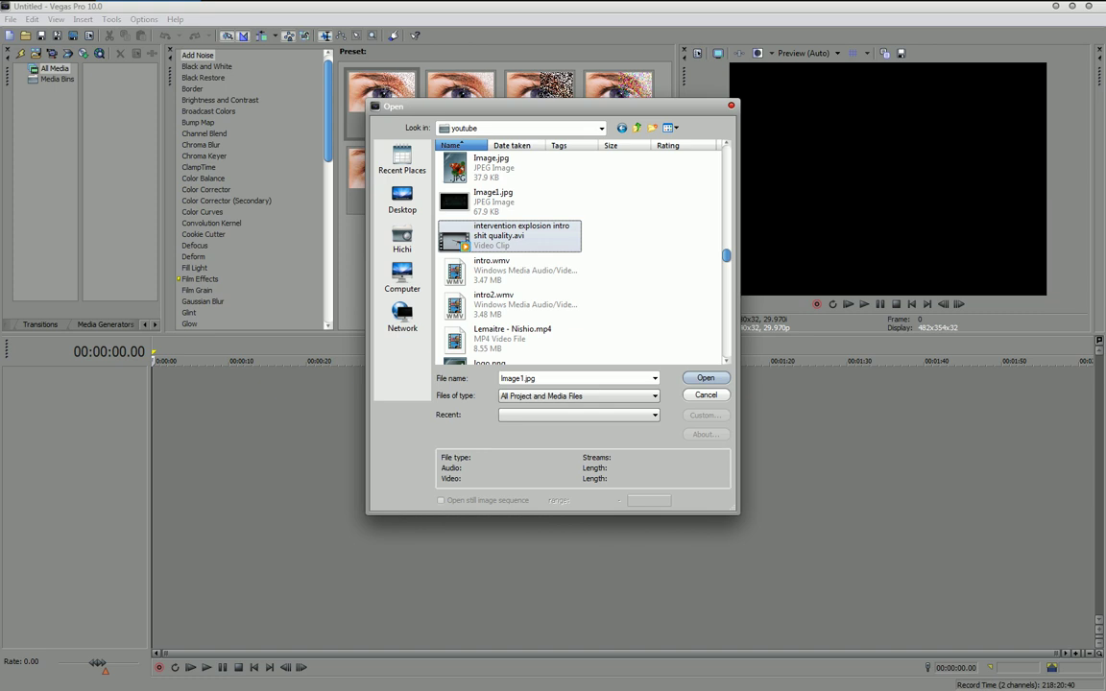
pyautogui.press('Down')
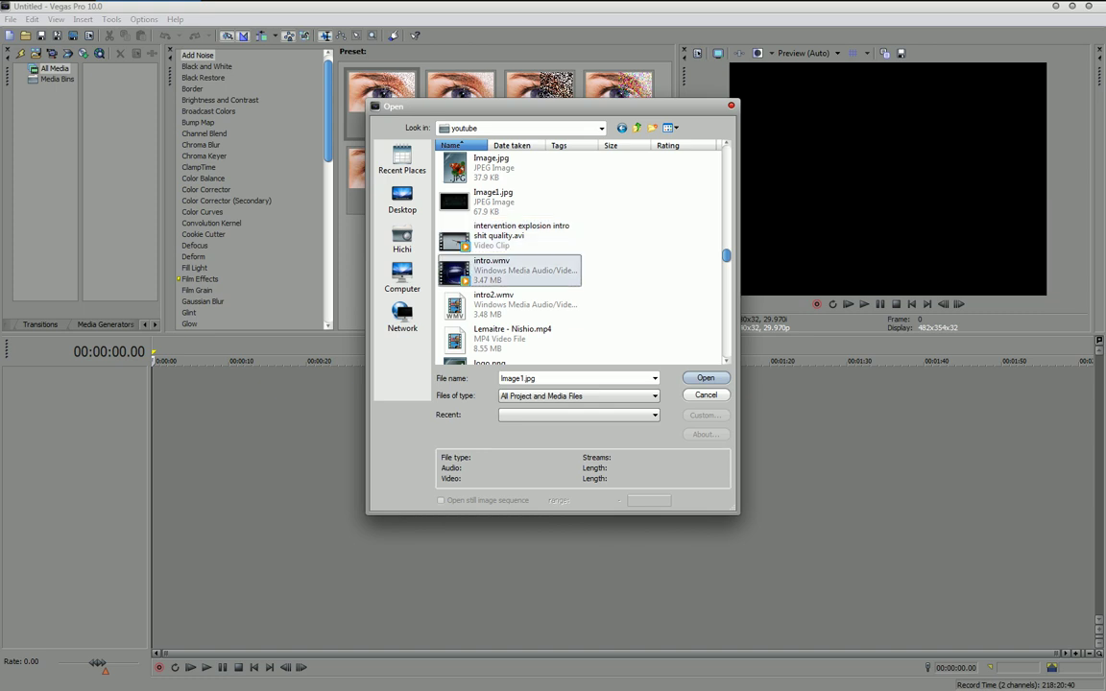
pyautogui.scroll(5, 576, 255)
pyautogui.press('Down')
pyautogui.scroll(-2, 576, 254)
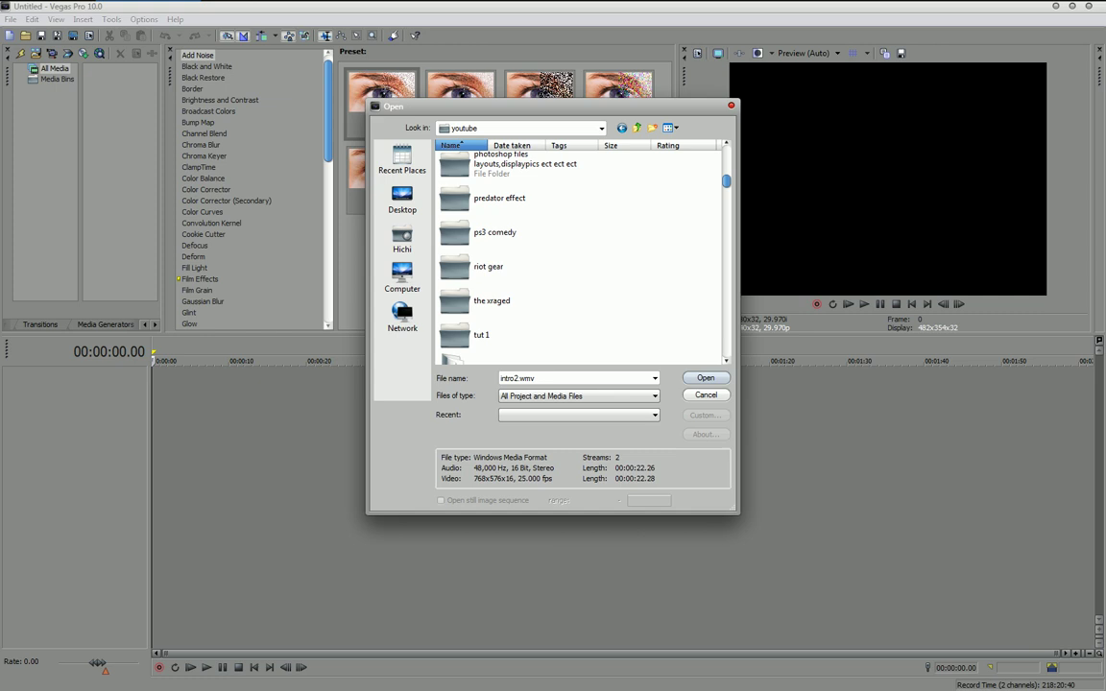
pyautogui.scroll(5, 576, 254)
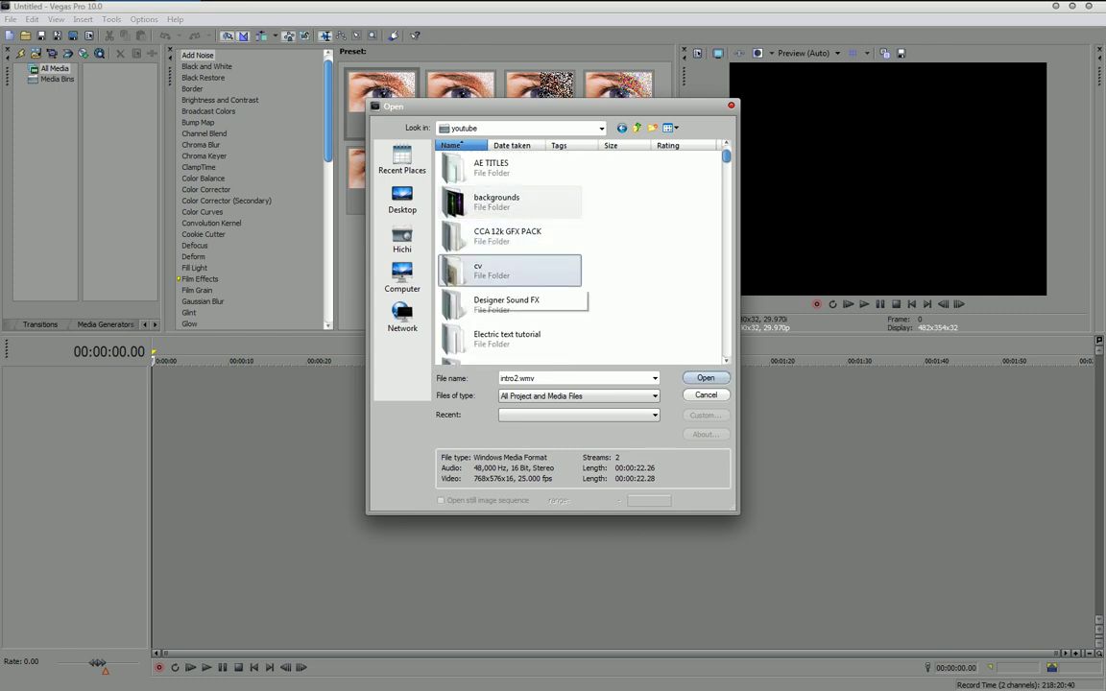
pyautogui.scroll(-1, 509, 307)
pyautogui.scroll(-1, 509, 308)
pyautogui.scroll(-1, 509, 307)
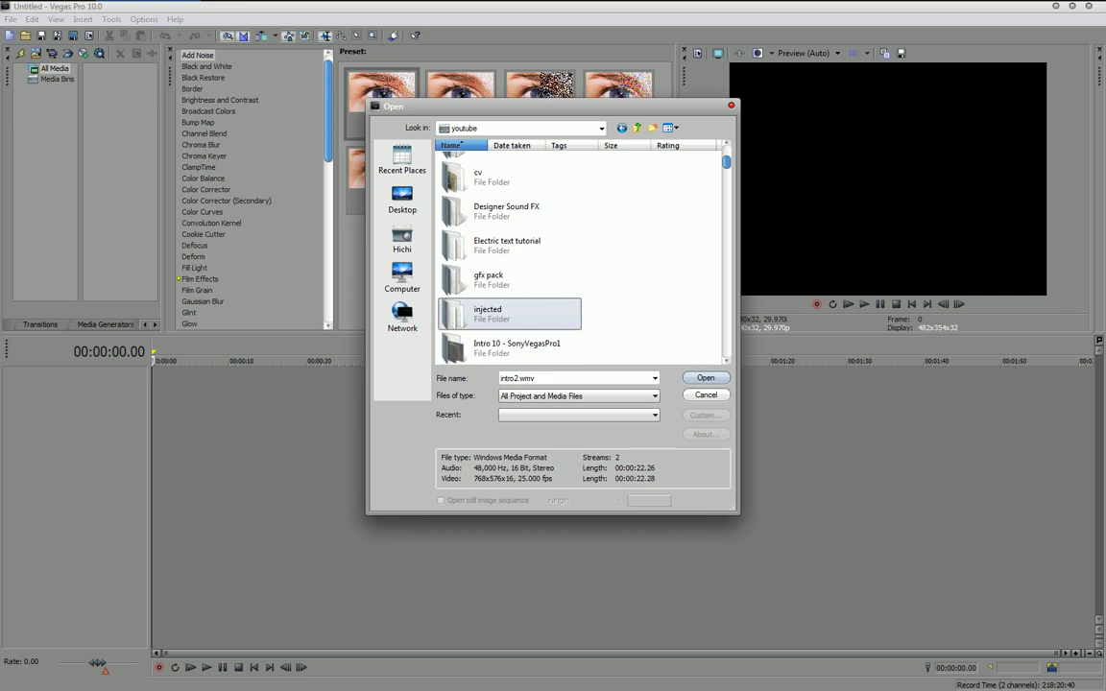
# Open the injected folder, select a file, then cancel without importing.
pyautogui.doubleClick(509, 312)
pyautogui.click(462, 245)
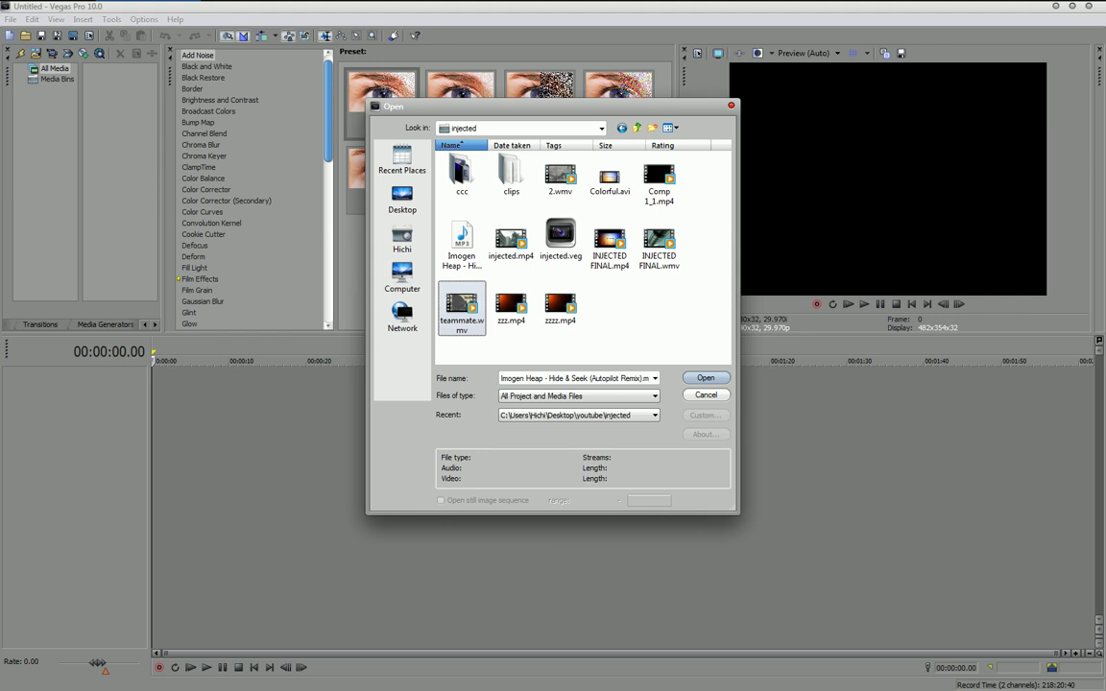
pyautogui.press('Escape')
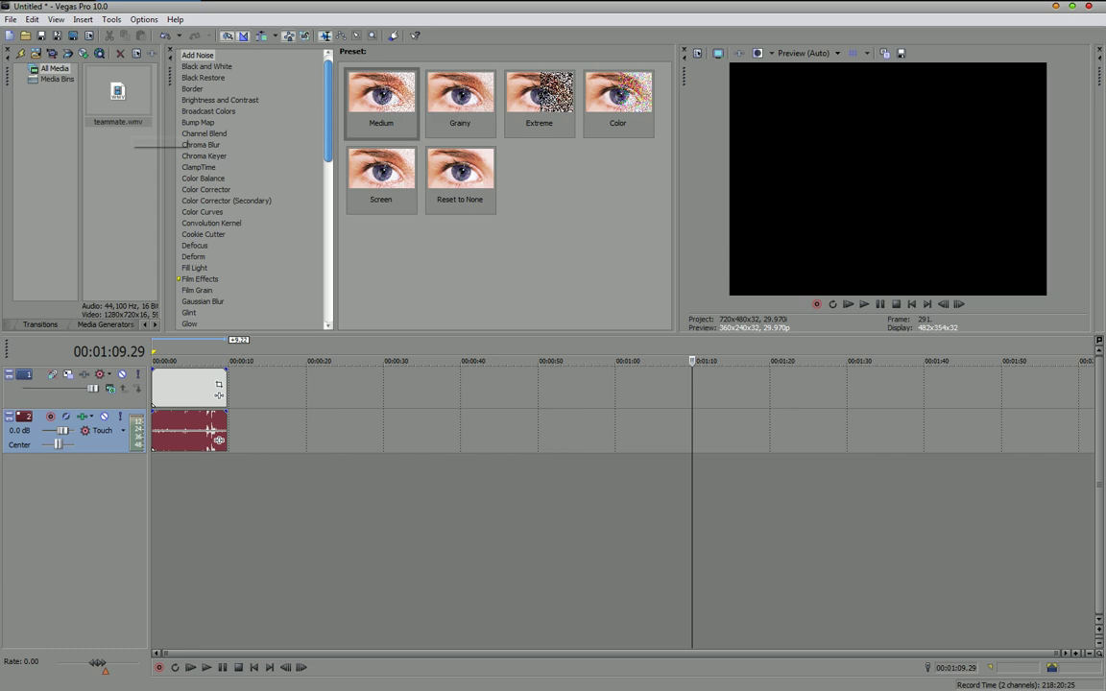
# Delete the teammate.wmv audio track so only the video clip remains.
pyautogui.rightClick(92, 444)
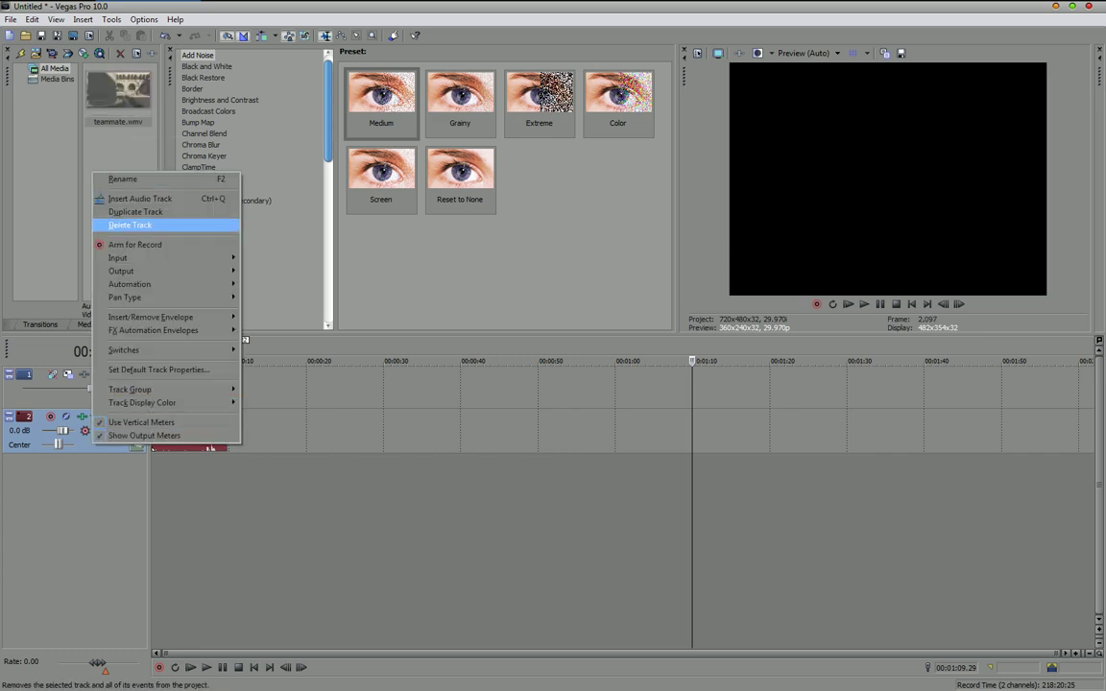
pyautogui.click(129, 224)
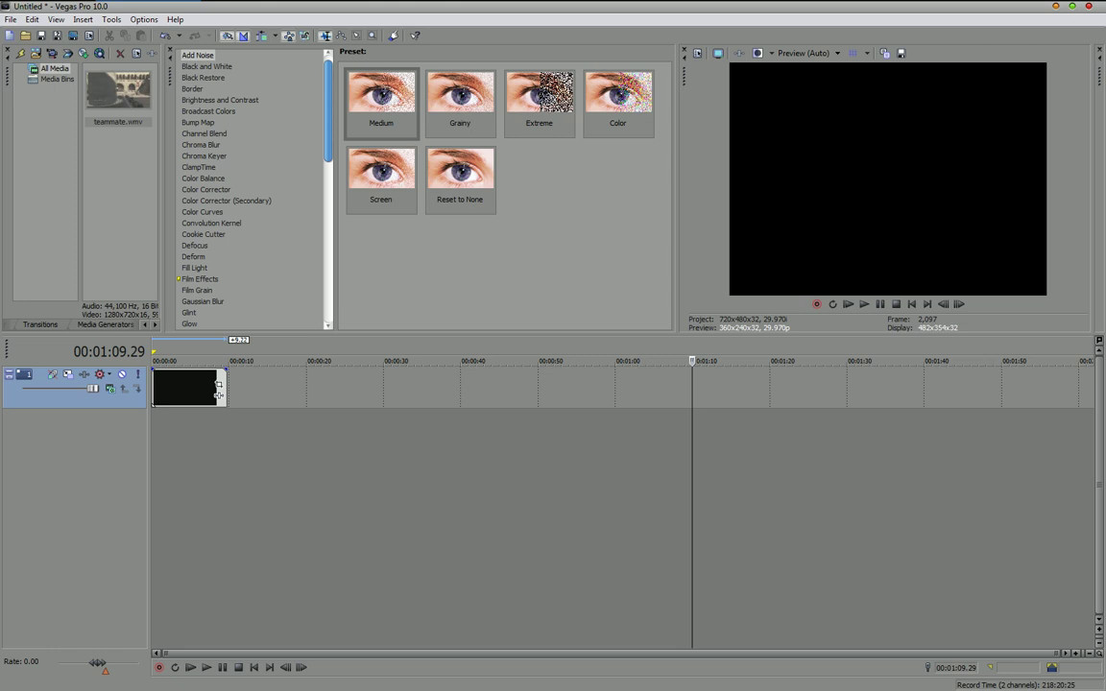
# Put the playhead near 1 second and select Twixtor in Video FX to show its Default preset.
pyautogui.click(161, 384)
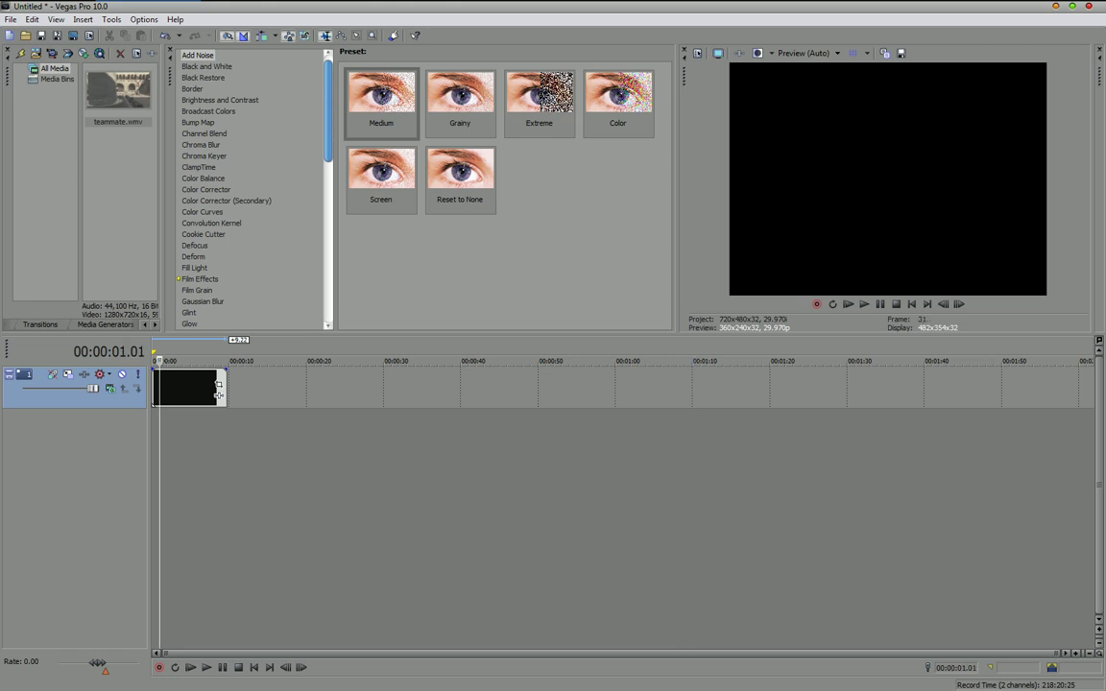
pyautogui.scroll(-4, 250, 192)
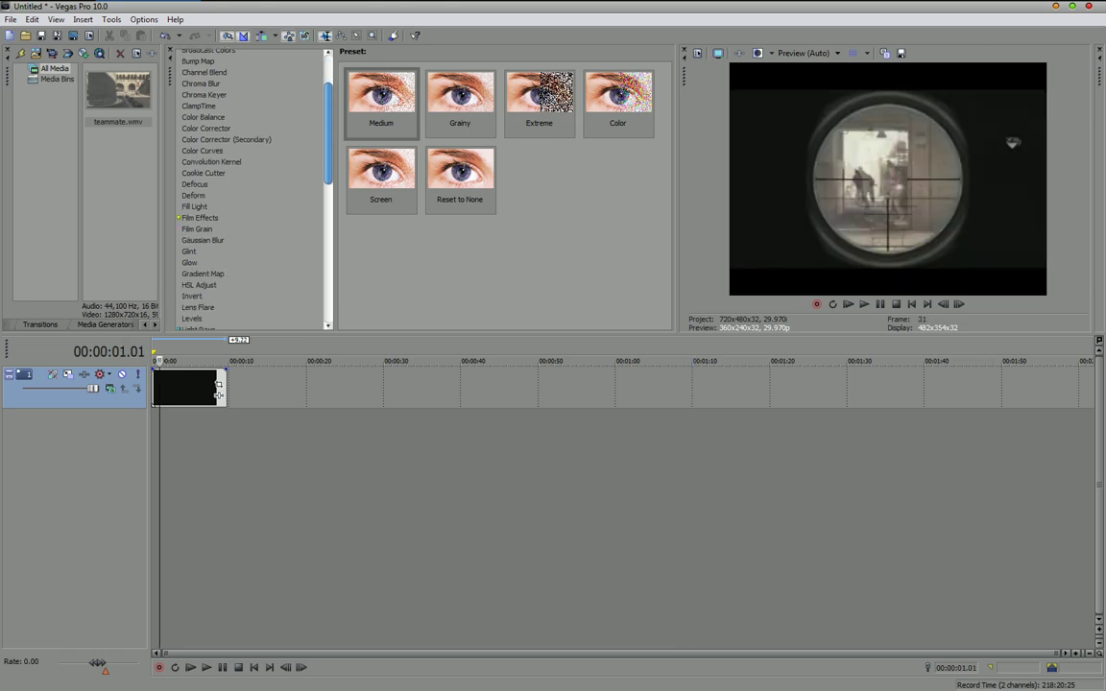
pyautogui.scroll(-2, 250, 193)
pyautogui.scroll(-2, 219, 392)
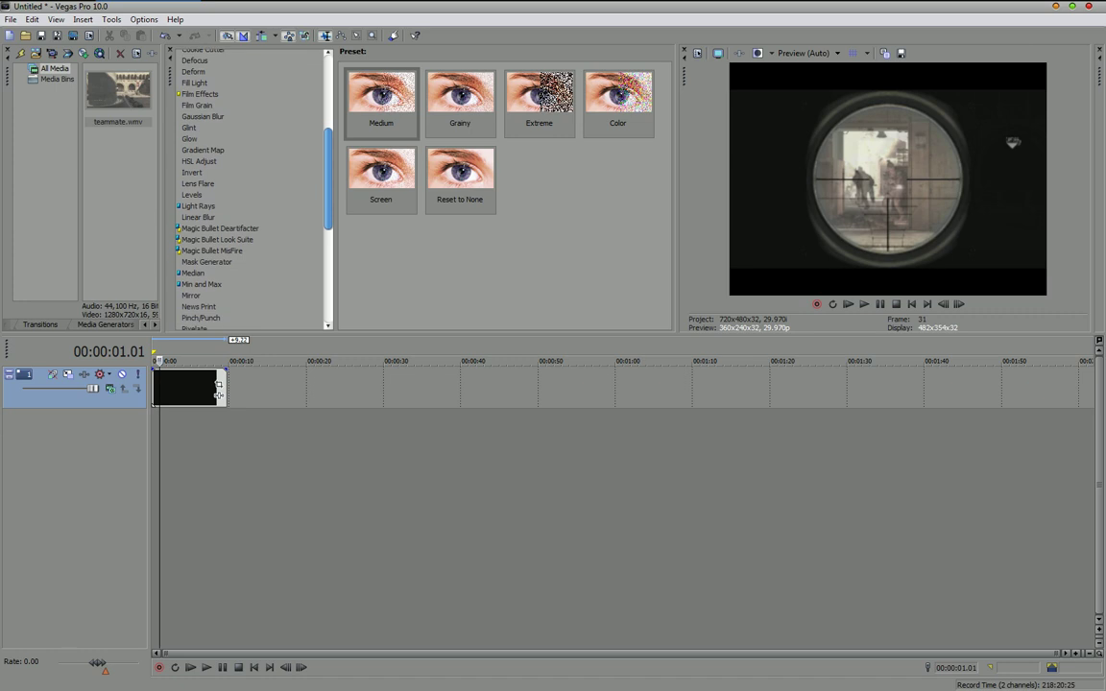
pyautogui.scroll(-1, 219, 392)
pyautogui.scroll(-1, 219, 392)
pyautogui.scroll(-2, 219, 392)
pyautogui.scroll(-1, 250, 192)
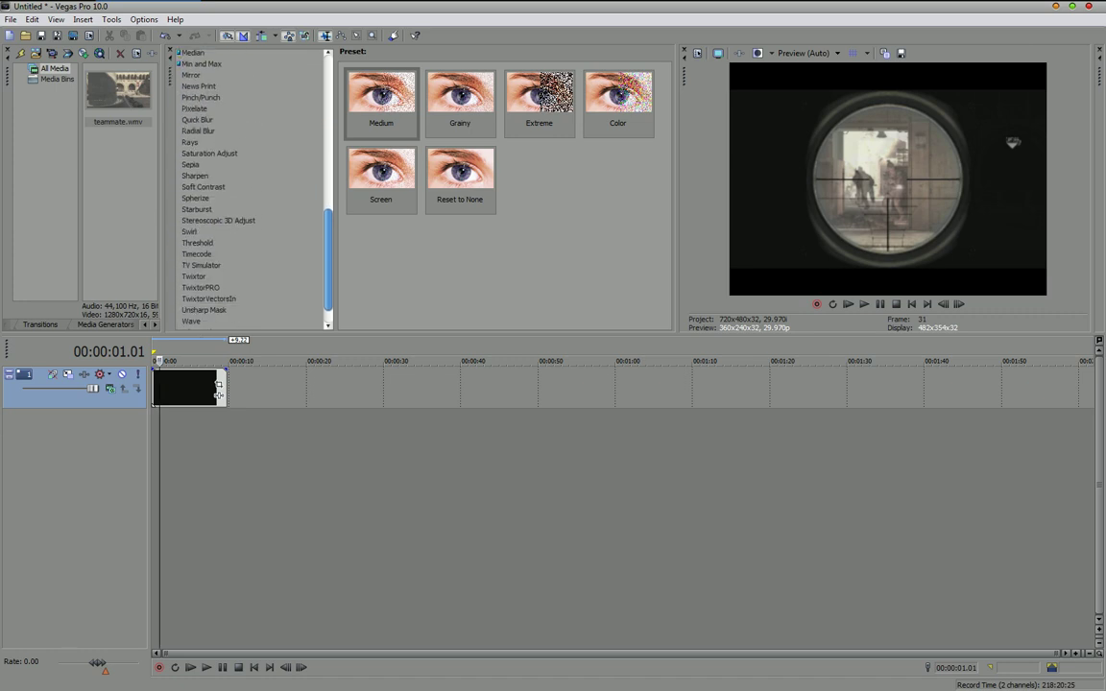
pyautogui.click(200, 287)
pyautogui.press('Up')
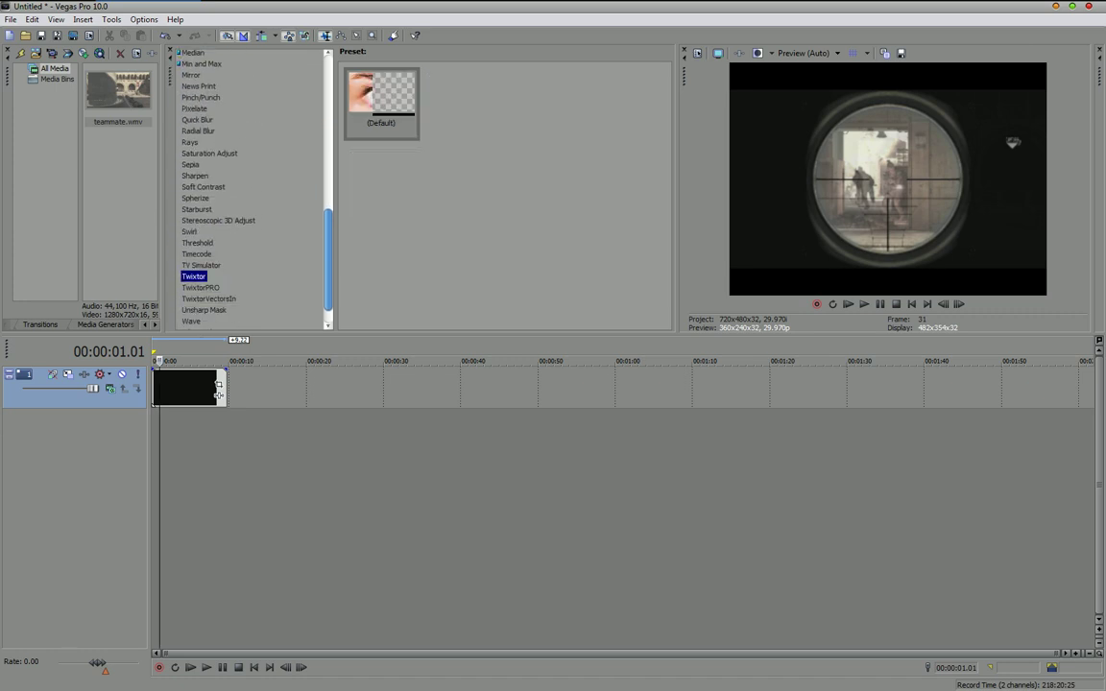
pyautogui.press('Tab')
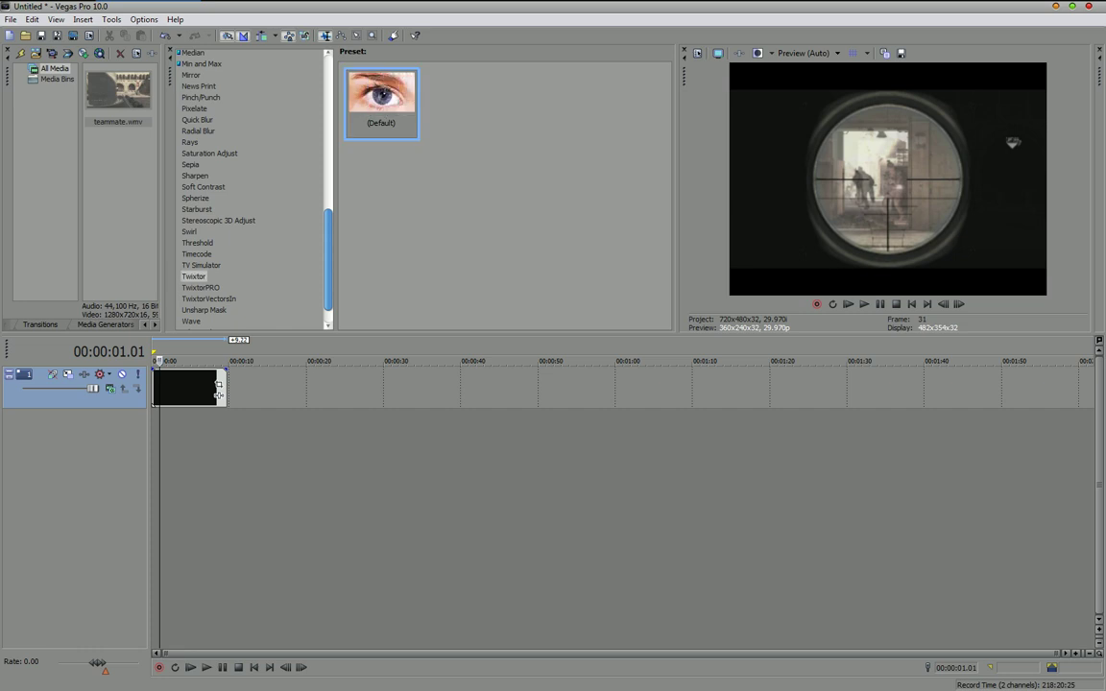
# Apply Twixtor Default to the teammate clip, enable Speed % keyframing, and widen the keyframe lanes.
pyautogui.moveTo(219, 393); pyautogui.dragTo(218, 393)
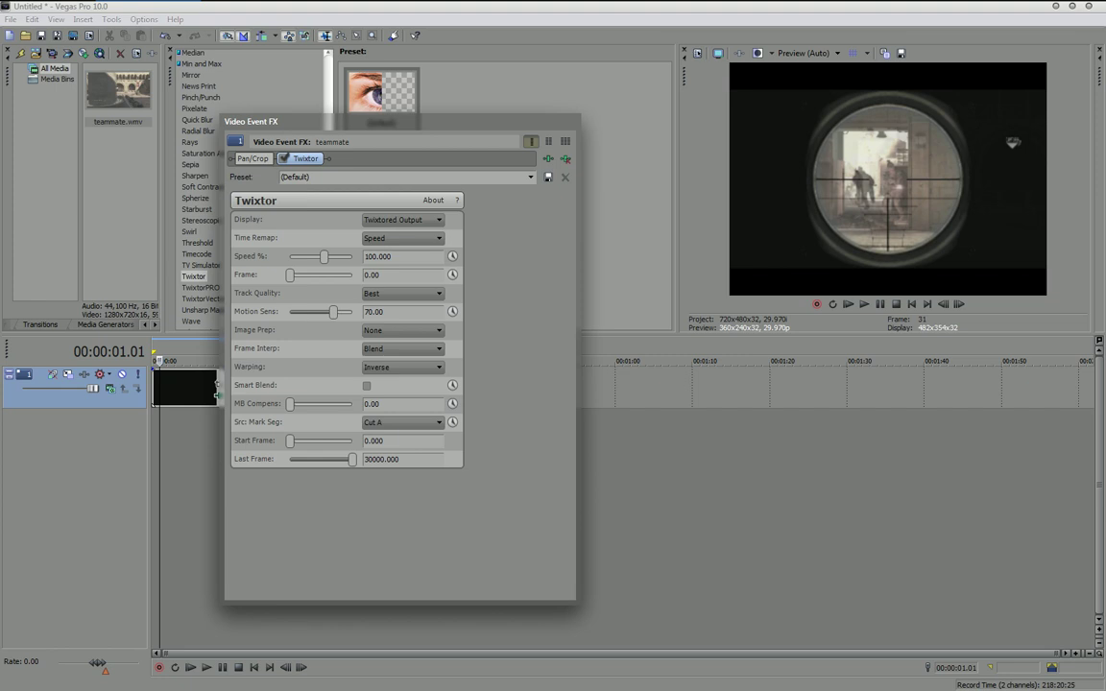
pyautogui.click(452, 257)
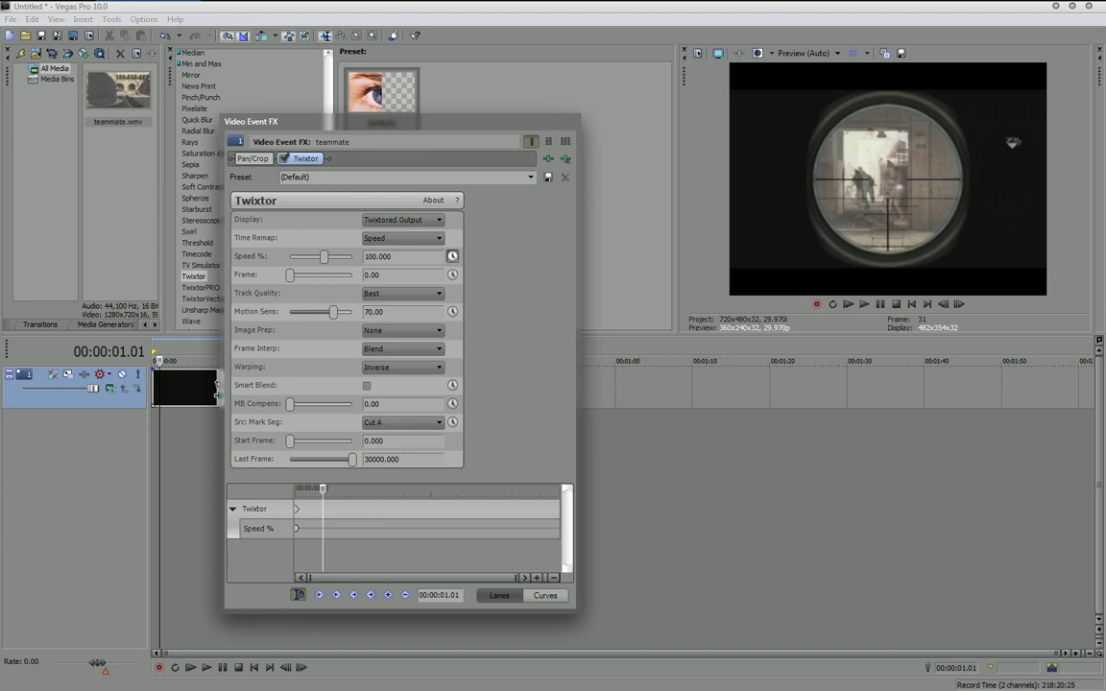
pyautogui.moveTo(323, 488); pyautogui.dragTo(295, 488)
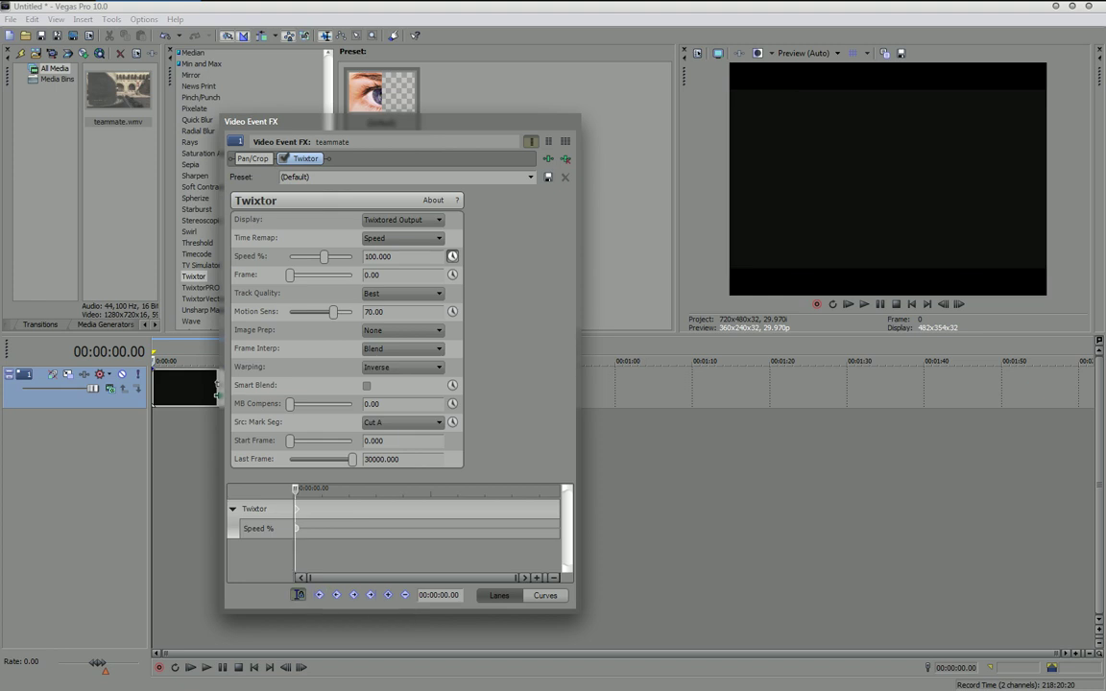
pyautogui.moveTo(295, 538); pyautogui.dragTo(290, 519)
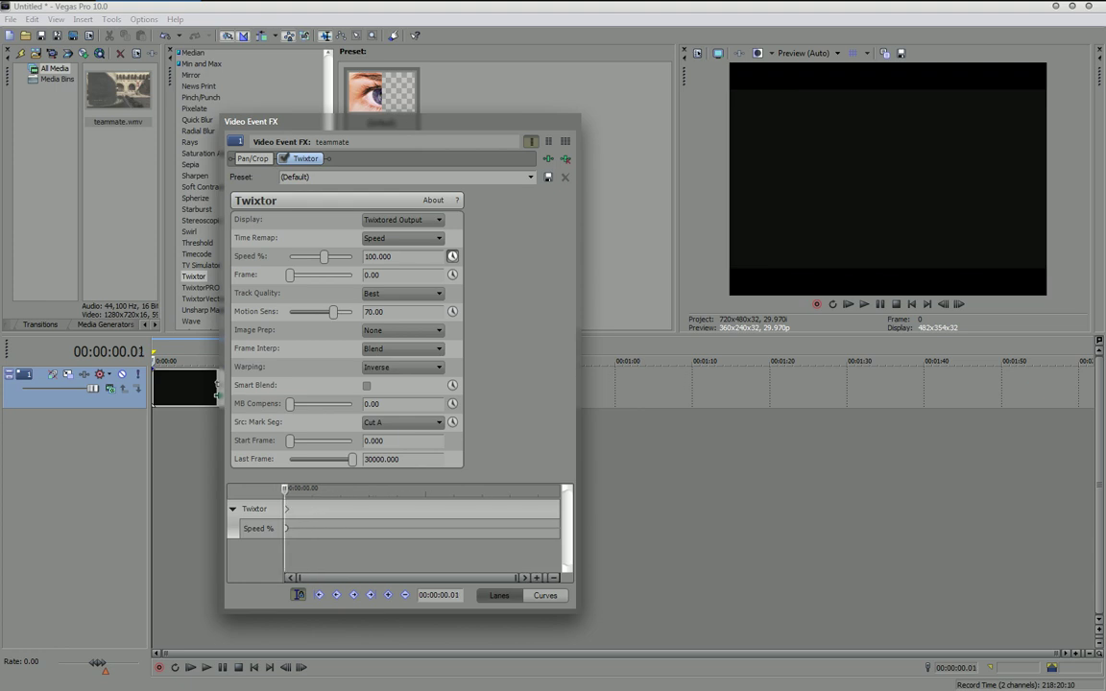
# Scrub and play the clip, then step frame by frame to put the cursor at 00:00:03.27.
pyautogui.moveTo(290, 538); pyautogui.dragTo(345, 538)
pyautogui.press('space')
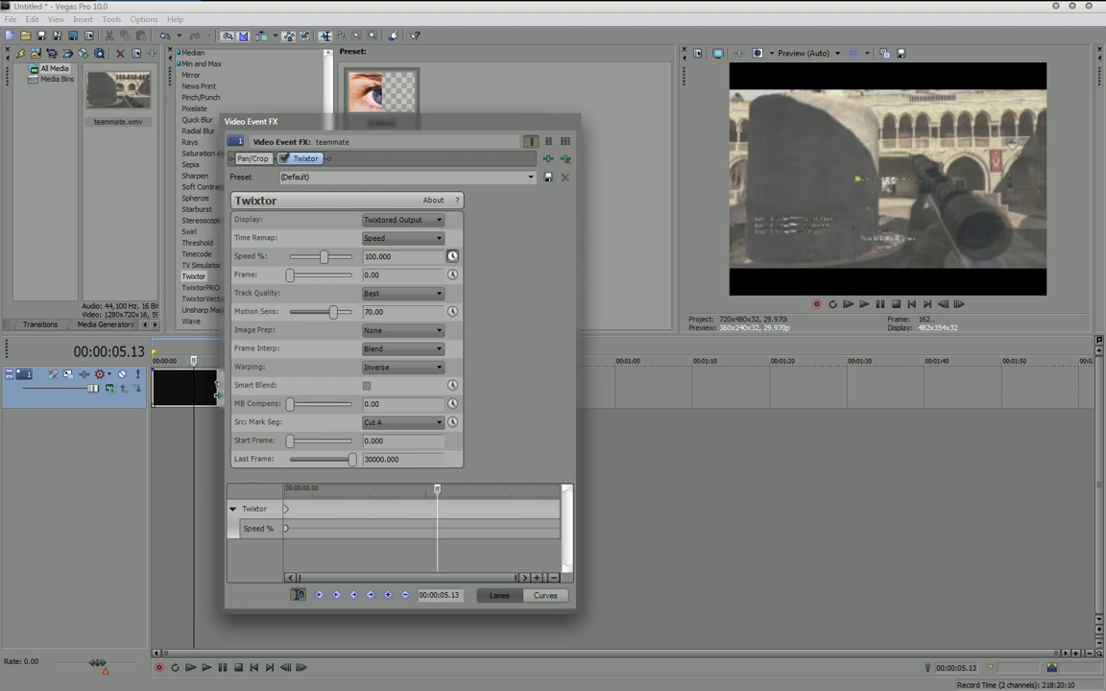
pyautogui.press('Left')
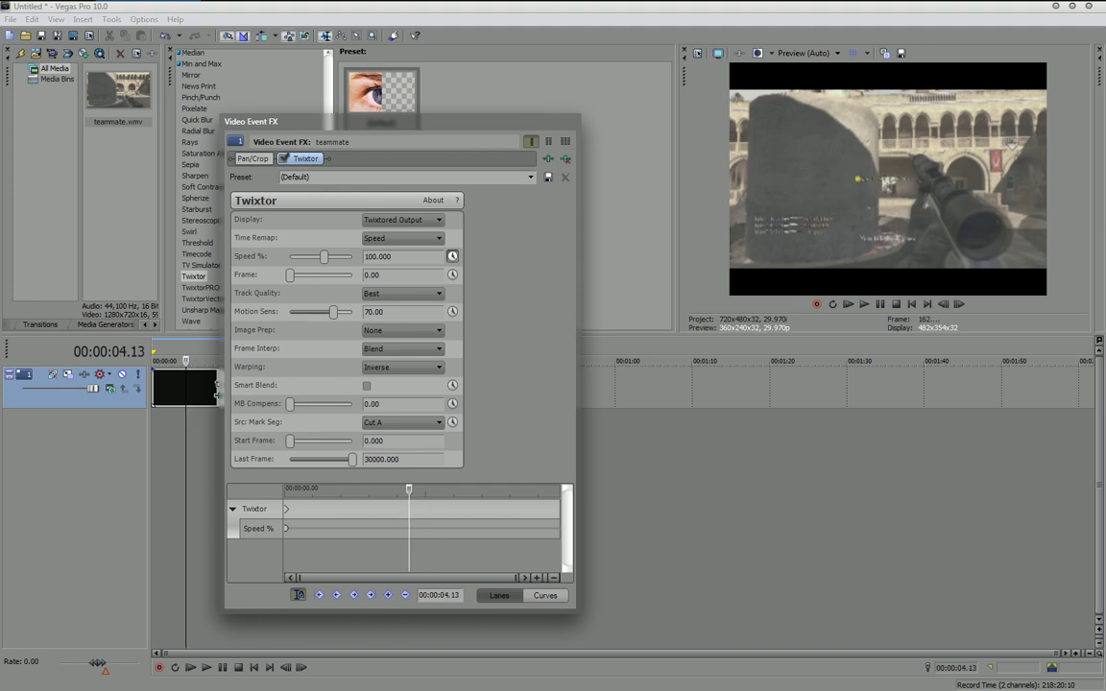
pyautogui.press('Left')
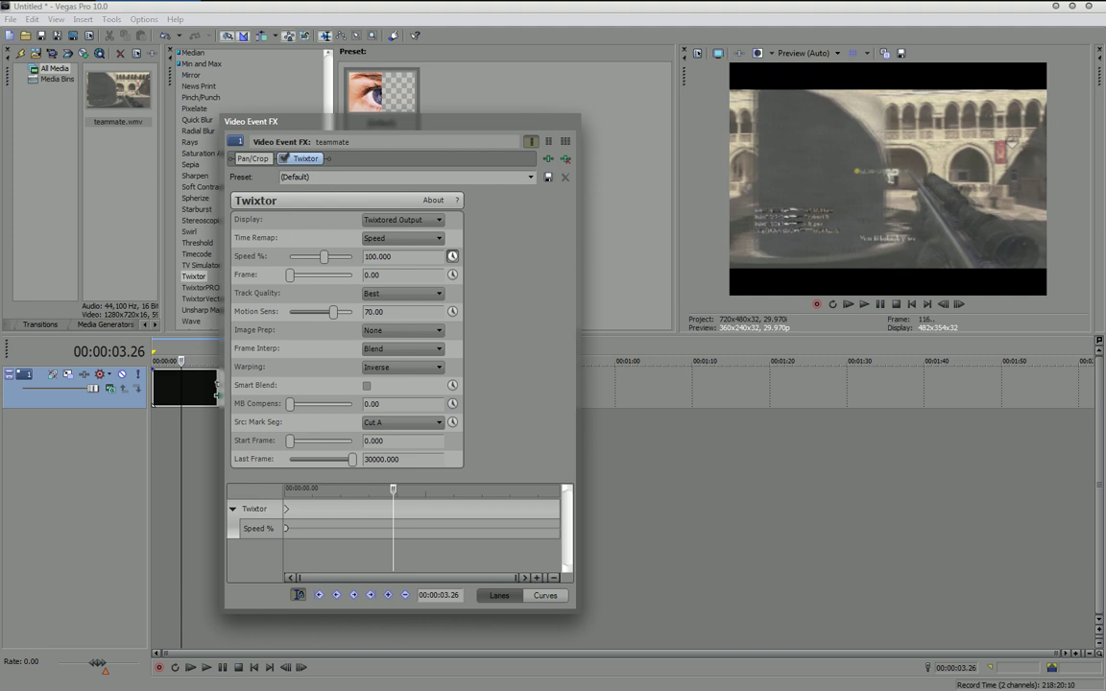
pyautogui.press('Left')
pyautogui.press('Right')
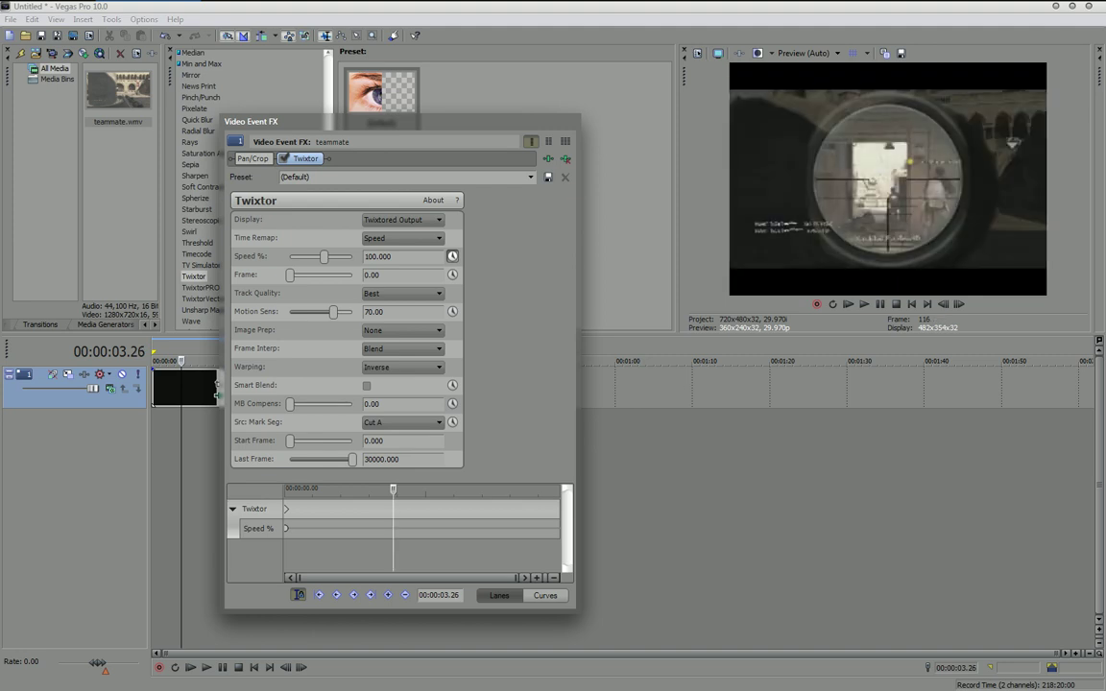
pyautogui.press('Right')
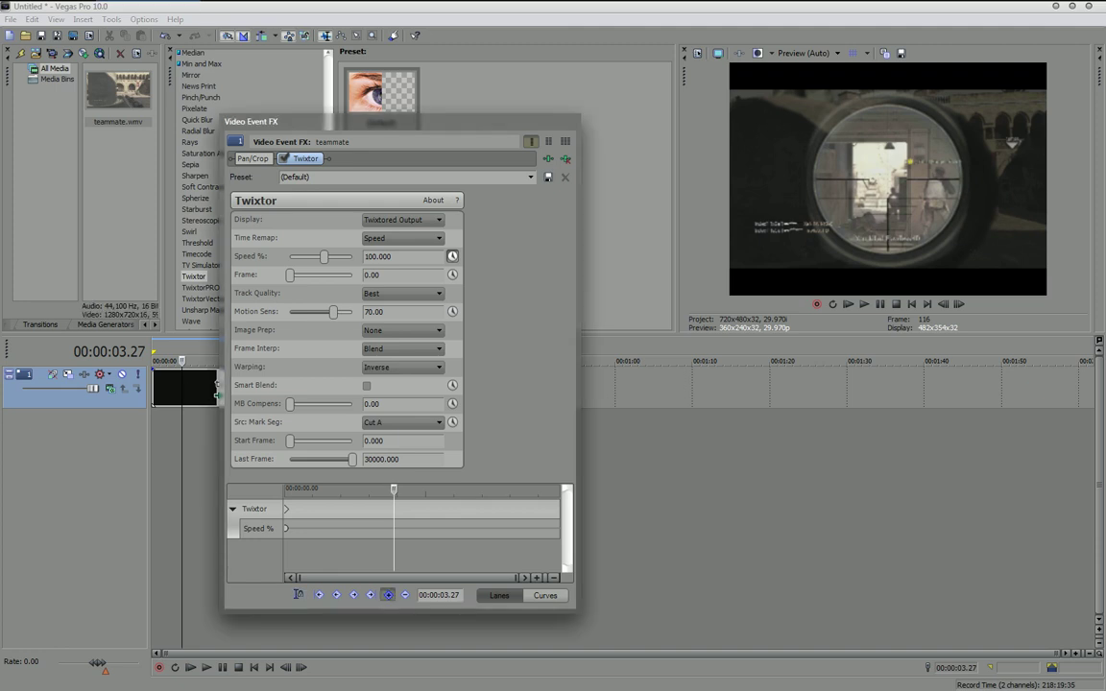
# Create a keyframe at about 3.29 s with Sync Cursor on and set Twixtor Speed to 8%.
pyautogui.click(388, 595)
pyautogui.click(439, 595)
pyautogui.press('Return')
pyautogui.press('Right')
pyautogui.click(298, 595)
pyautogui.press('Right')
pyautogui.doubleClick(378, 257)
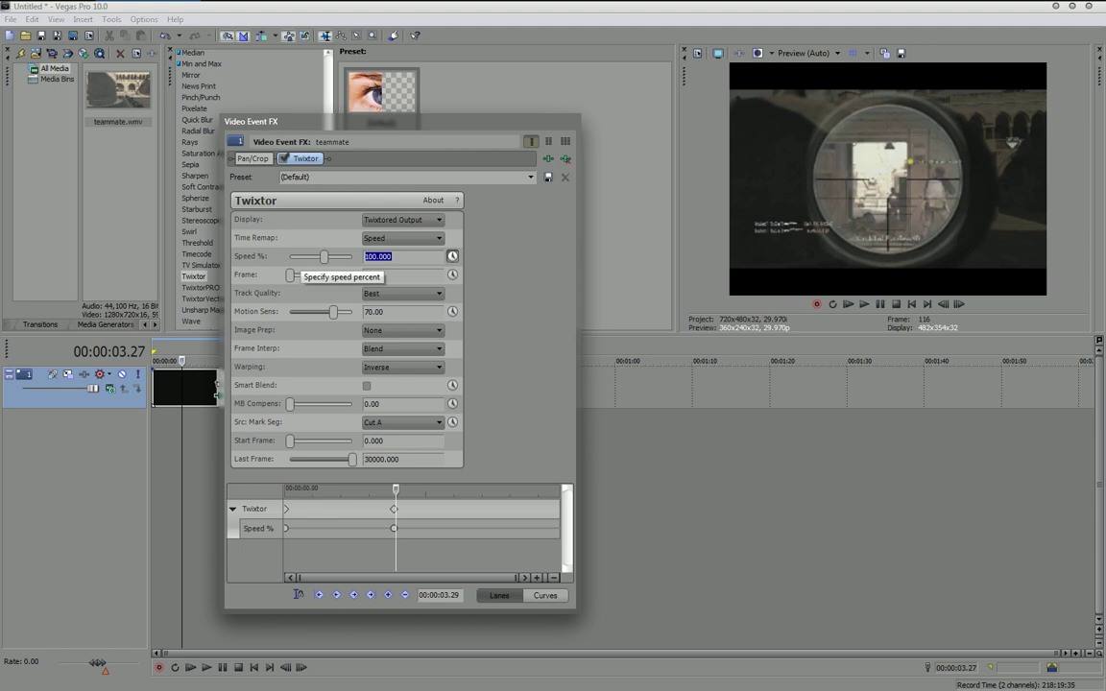
pyautogui.write('8')
pyautogui.press('Return')
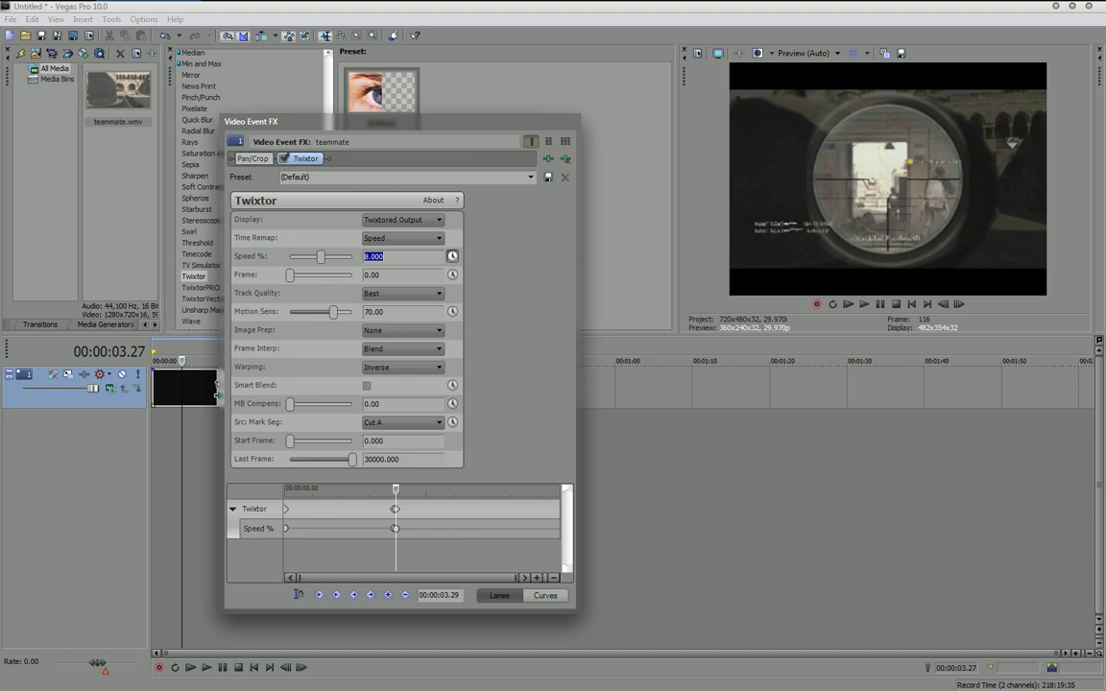
# Move the playhead to 00:00:07.08 using Sync Cursor for the speed-up point.
pyautogui.moveTo(396, 552); pyautogui.dragTo(509, 552)
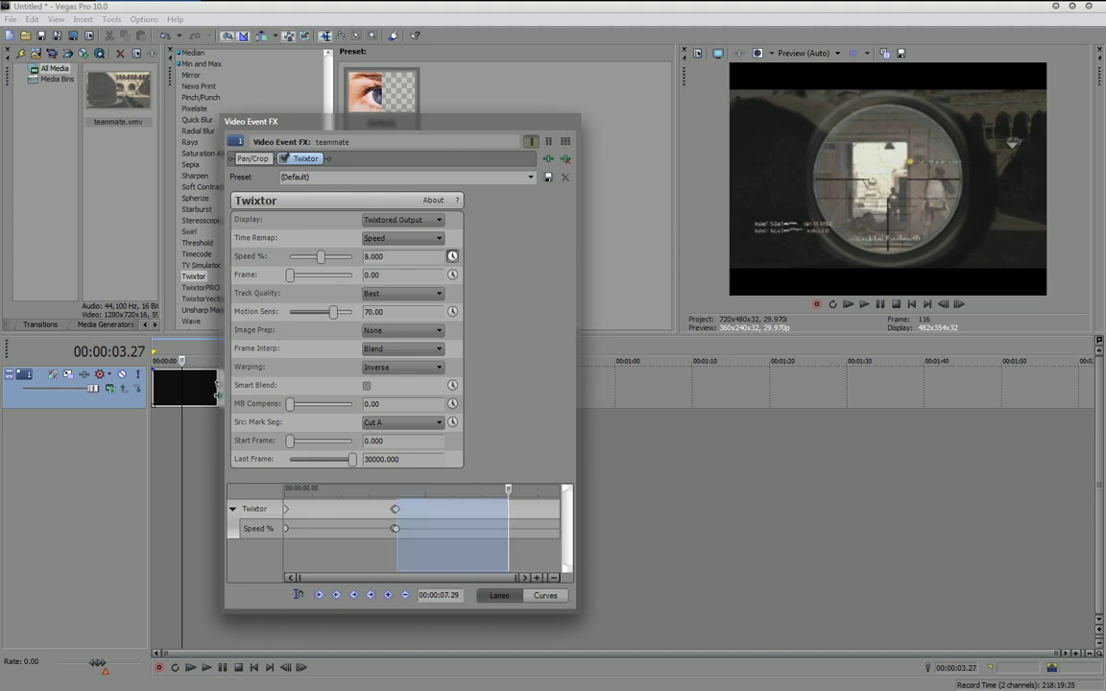
pyautogui.click(509, 552)
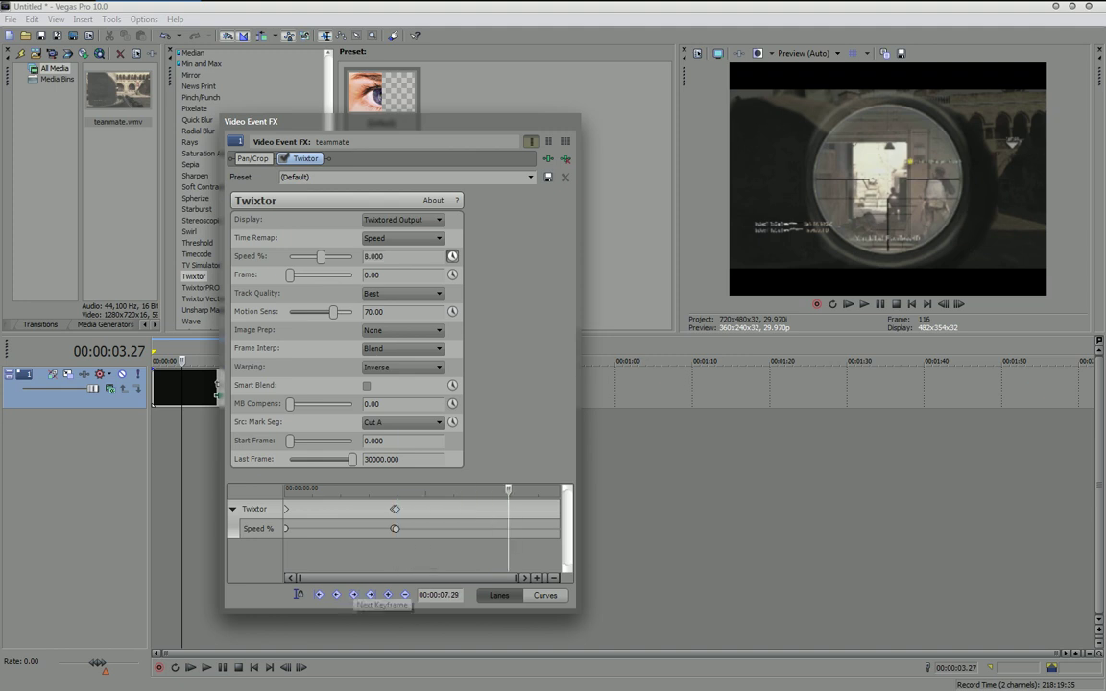
pyautogui.click(298, 595)
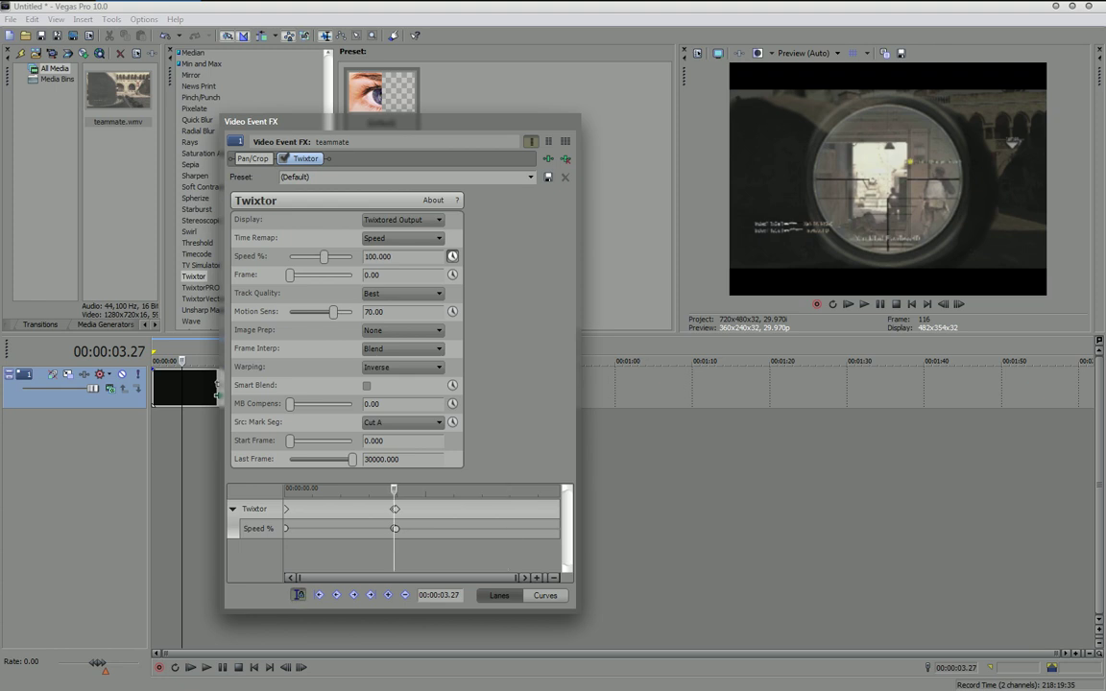
pyautogui.moveTo(395, 552); pyautogui.dragTo(489, 552)
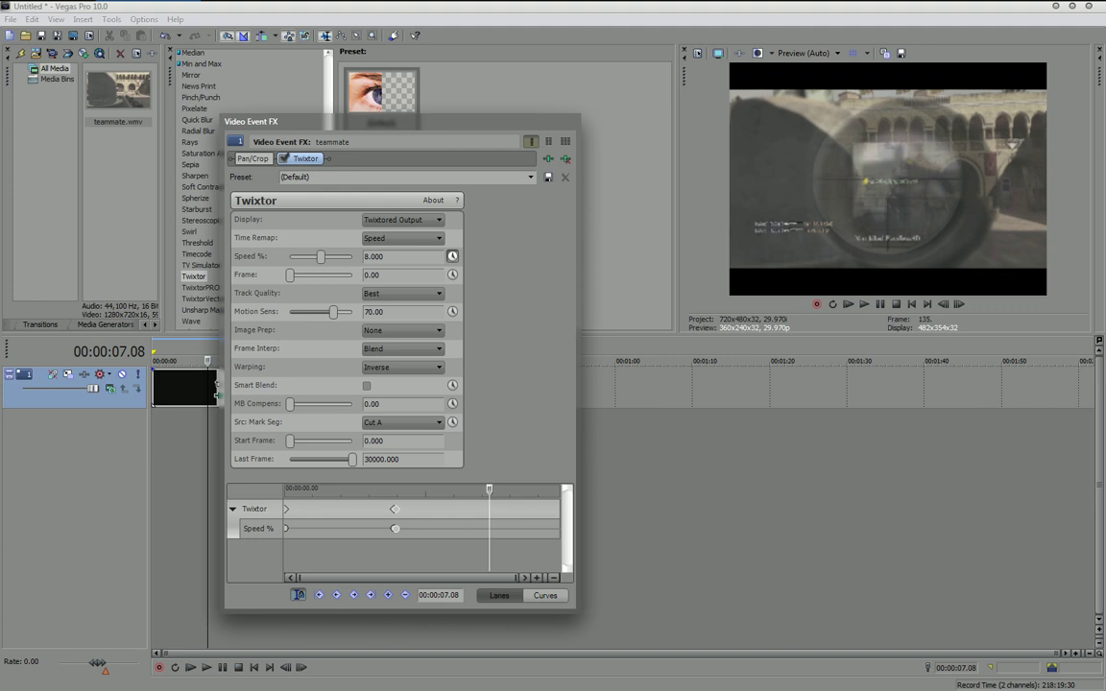
pyautogui.click(299, 596)
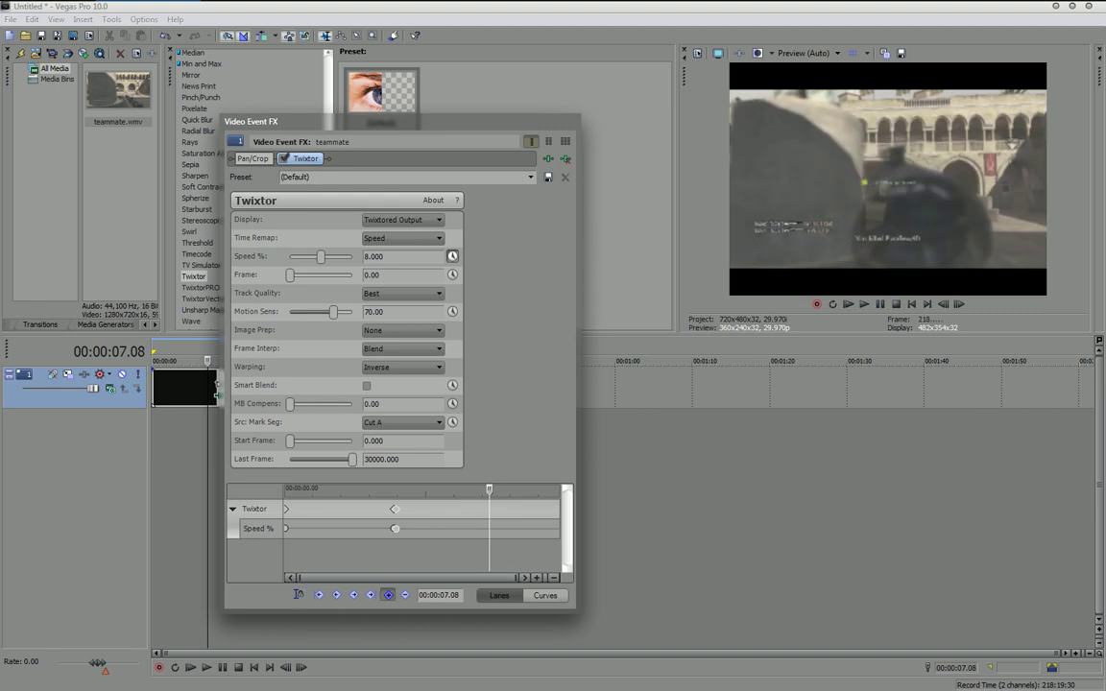
# Add a keyframe at about 7.09 s setting Twixtor Speed back to 100%.
pyautogui.click(388, 596)
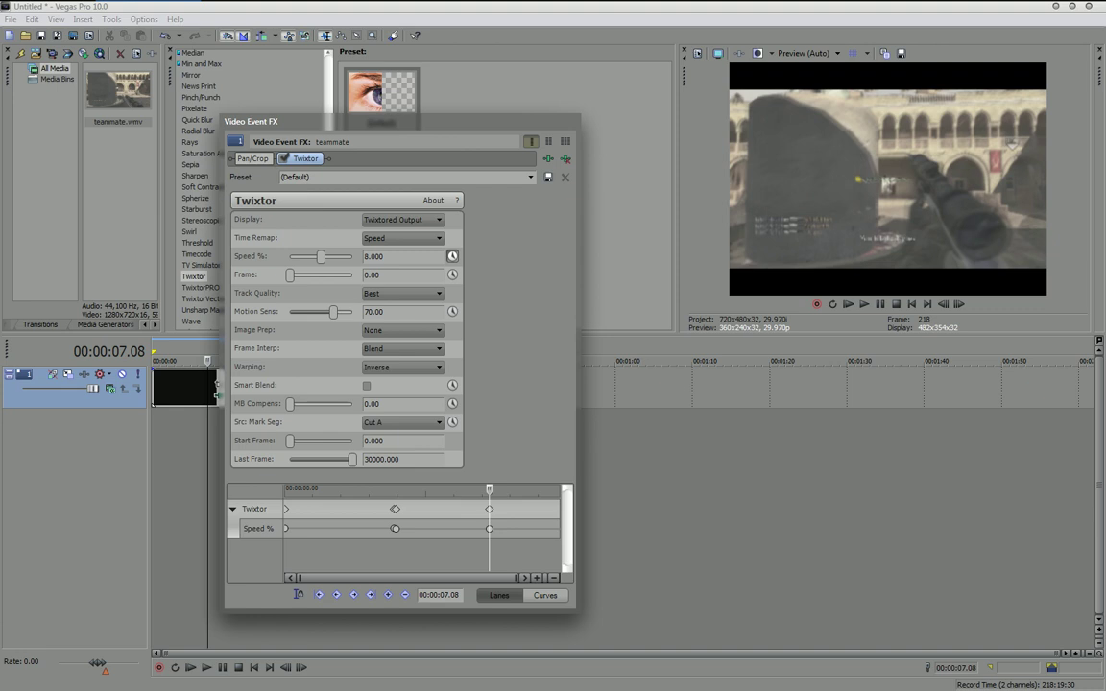
pyautogui.press('Right')
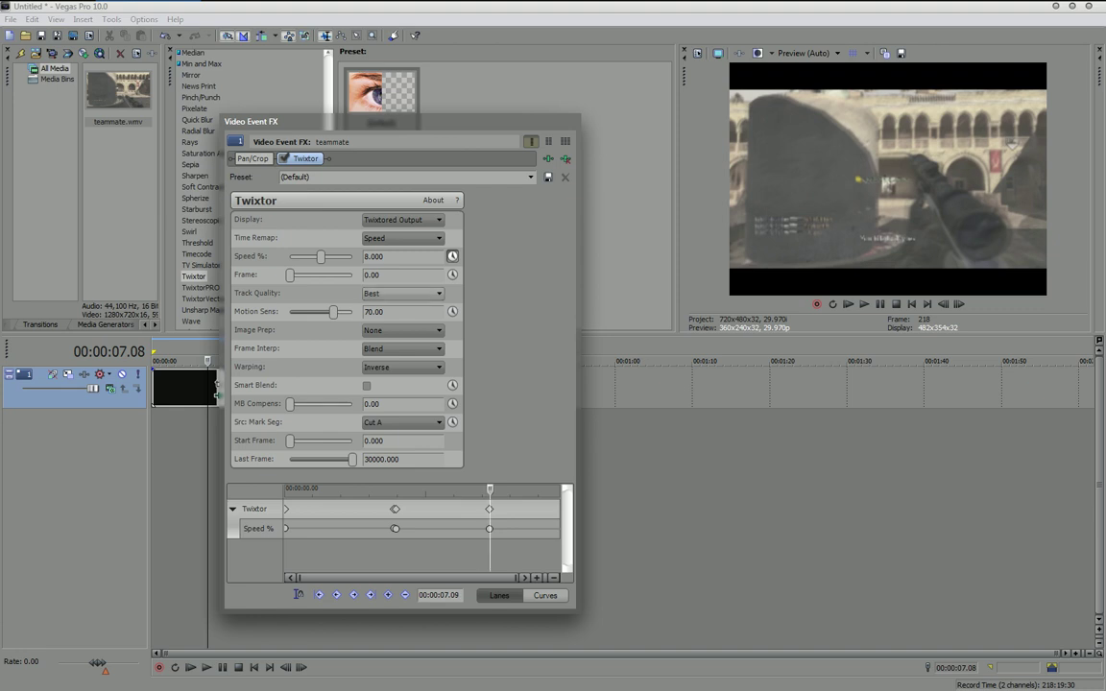
pyautogui.doubleClick(374, 256)
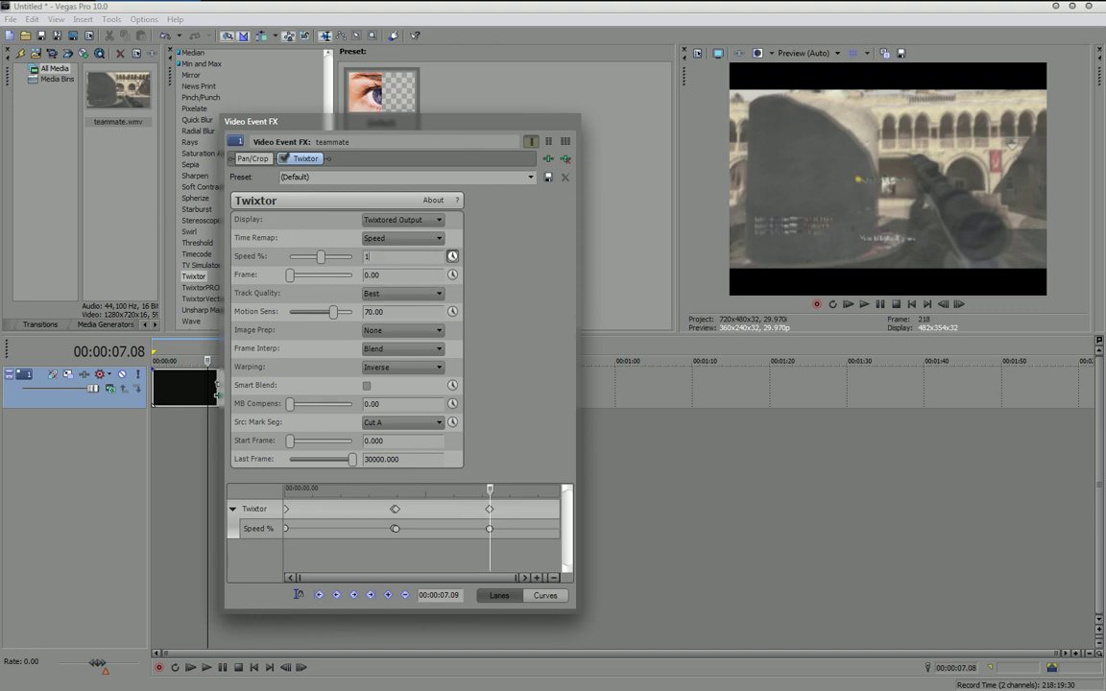
pyautogui.write('100')
pyautogui.press('Return')
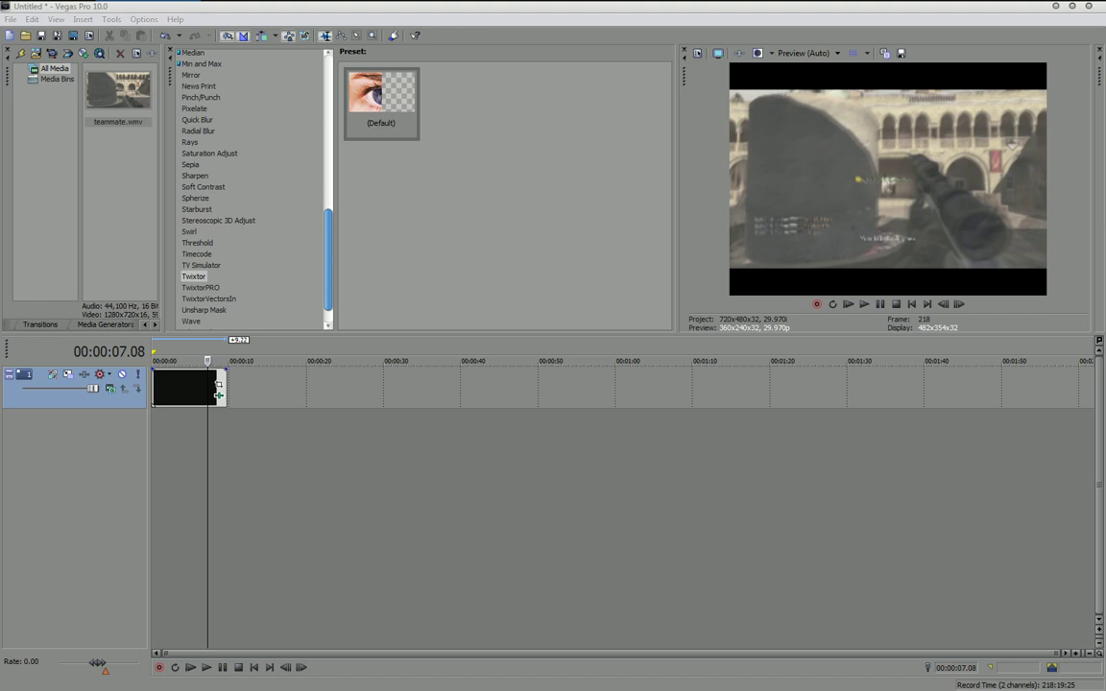
# Stretch the clip's end along the timeline, trim it back, and rewind to about 2 seconds.
pyautogui.moveTo(219, 392)
pyautogui.mouseDown()
pyautogui.moveTo(331, 394)
pyautogui.moveTo(218, 394)
pyautogui.mouseUp()
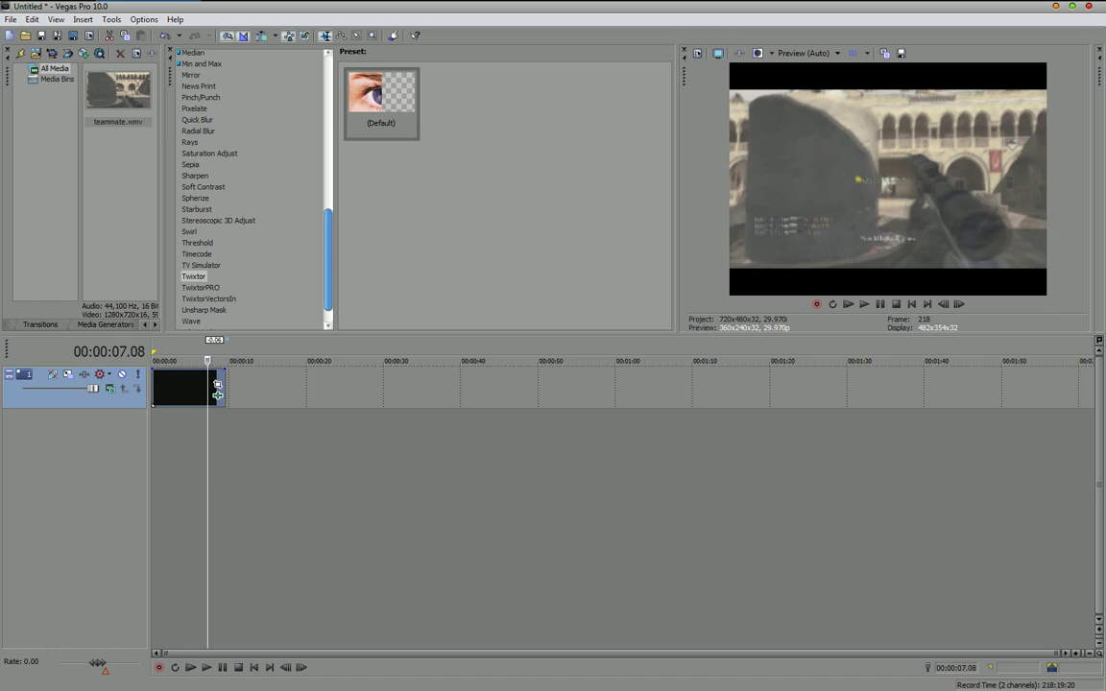
pyautogui.moveTo(218, 393); pyautogui.dragTo(248, 394)
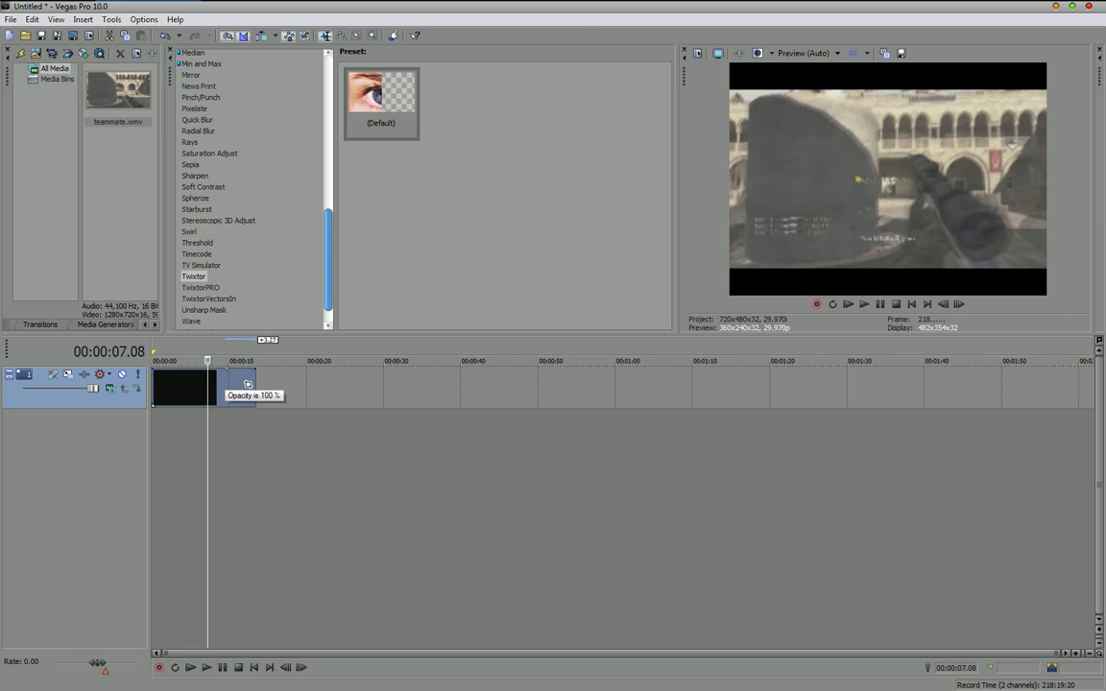
pyautogui.moveTo(247, 389); pyautogui.dragTo(219, 388)
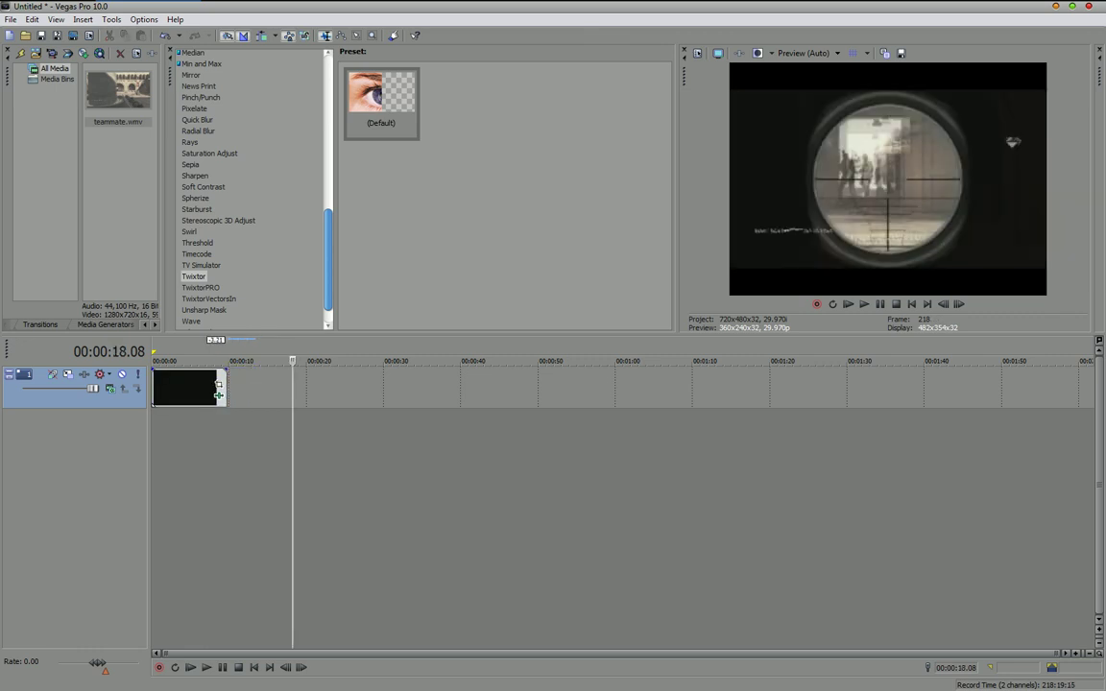
pyautogui.press('Left')
pyautogui.press('Left')
pyautogui.press('Left')
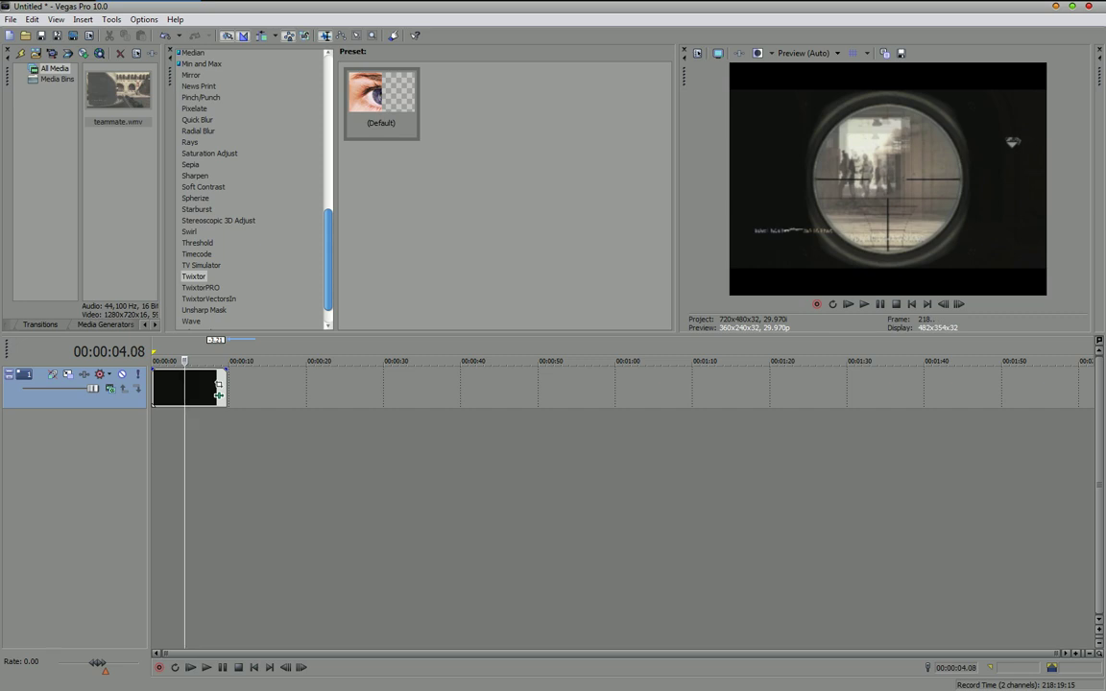
pyautogui.press('Left')
pyautogui.press('Left')
pyautogui.press('Left')
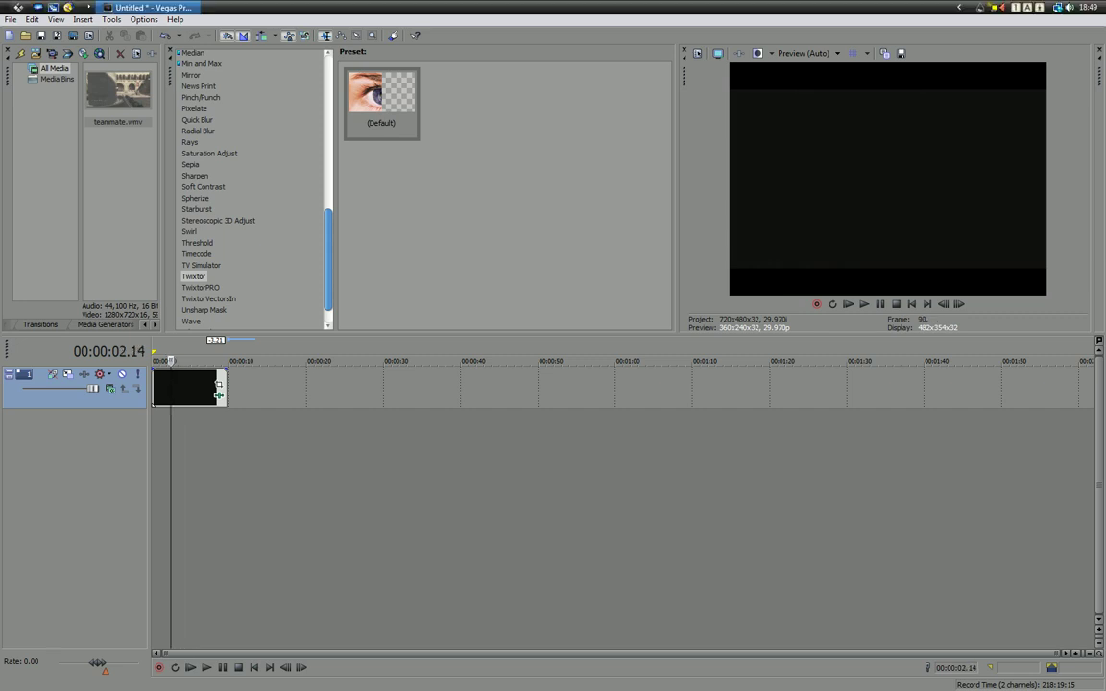